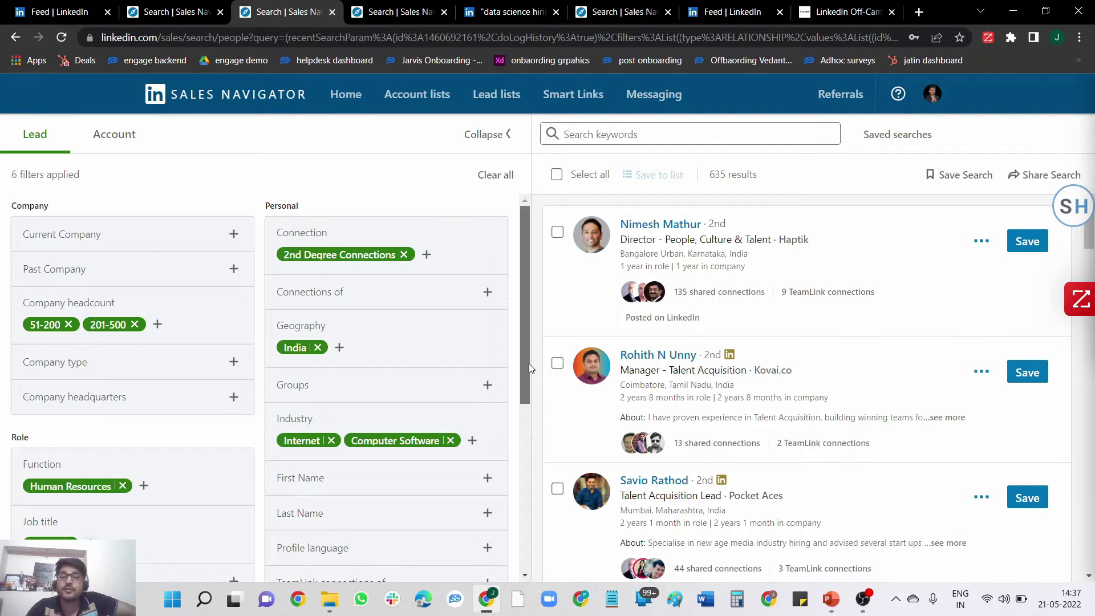
- Review the lead search filters, from the industry and job title filters down to the posted content and workflow filters
left_click_drag(528, 364, 525, 389)
mouse_move(338, 385)
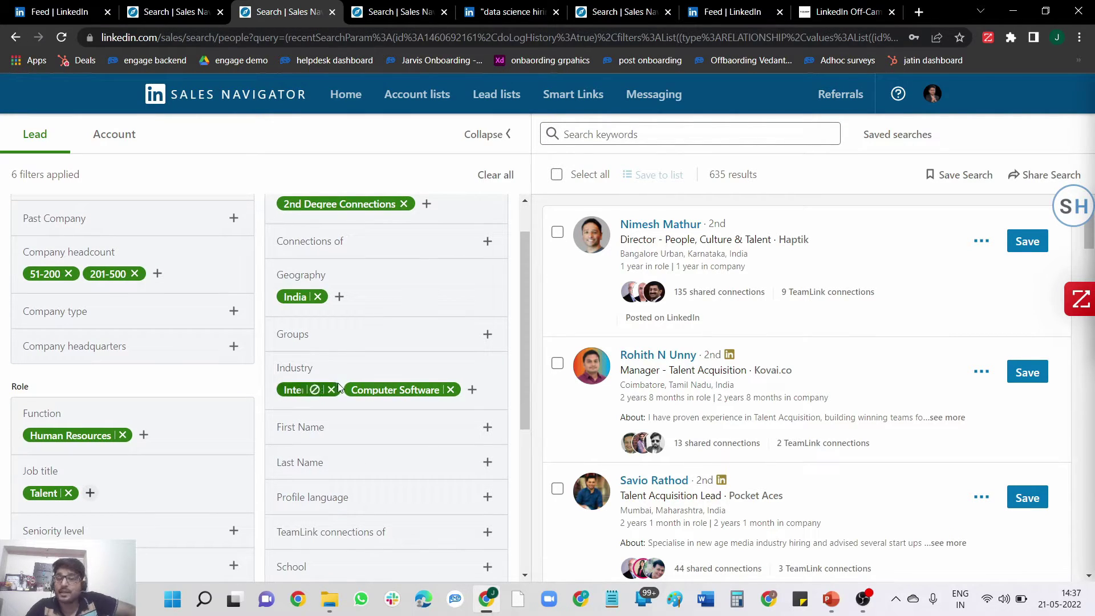
mouse_move(406, 392)
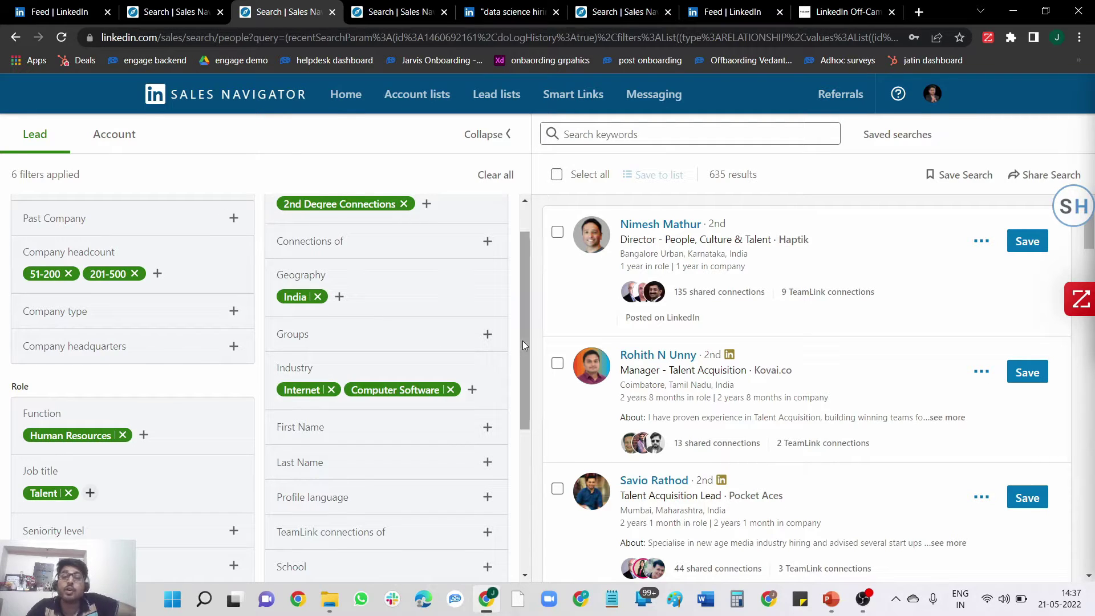
left_click_drag(522, 341, 526, 372)
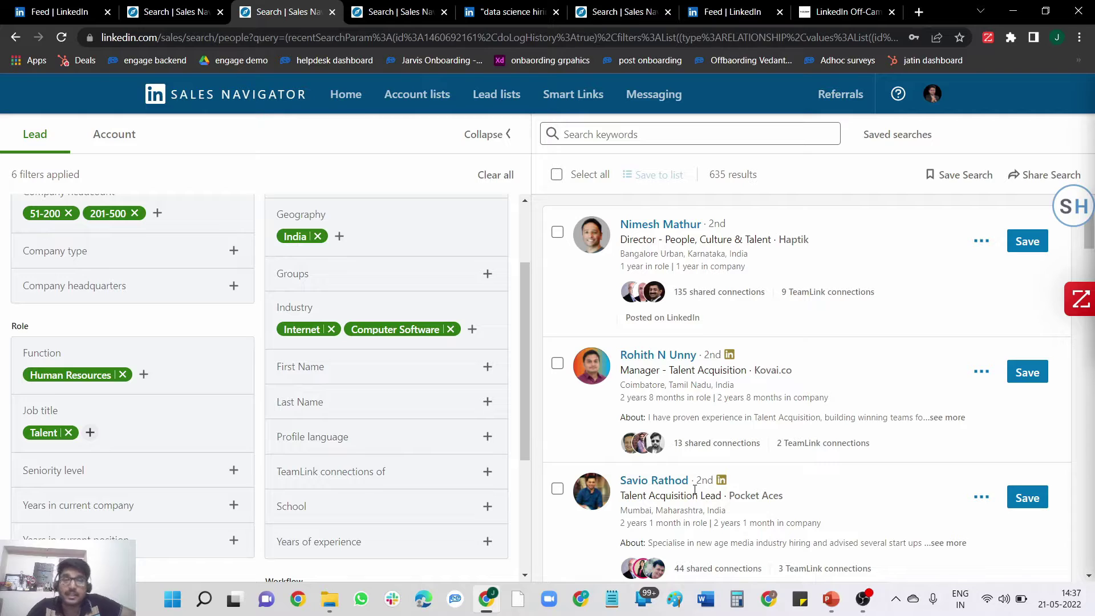
left_click_drag(522, 341, 521, 460)
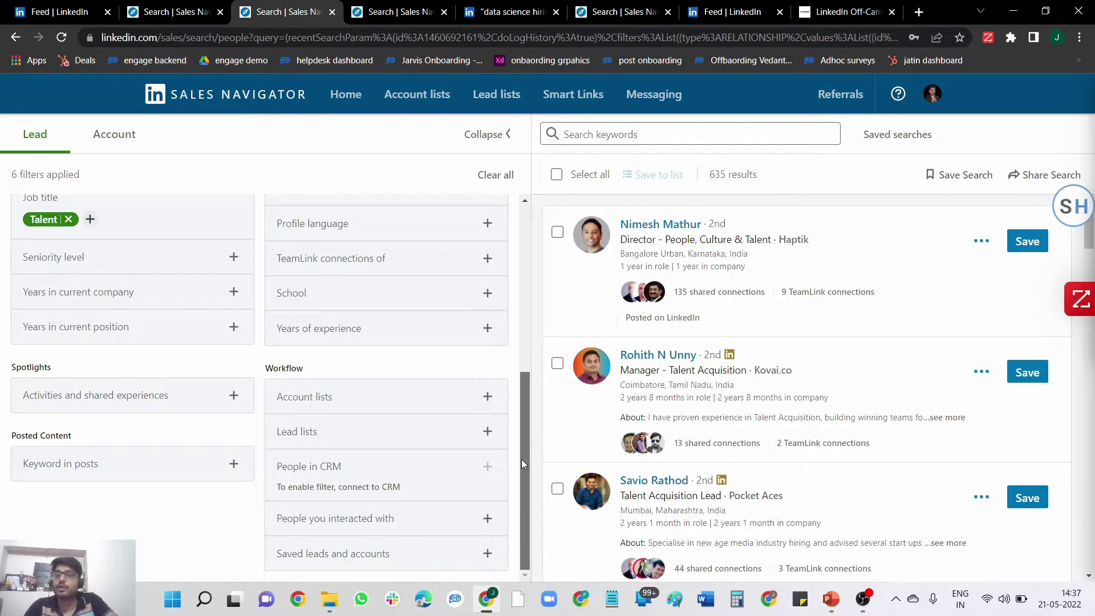
left_click_drag(521, 460, 519, 292)
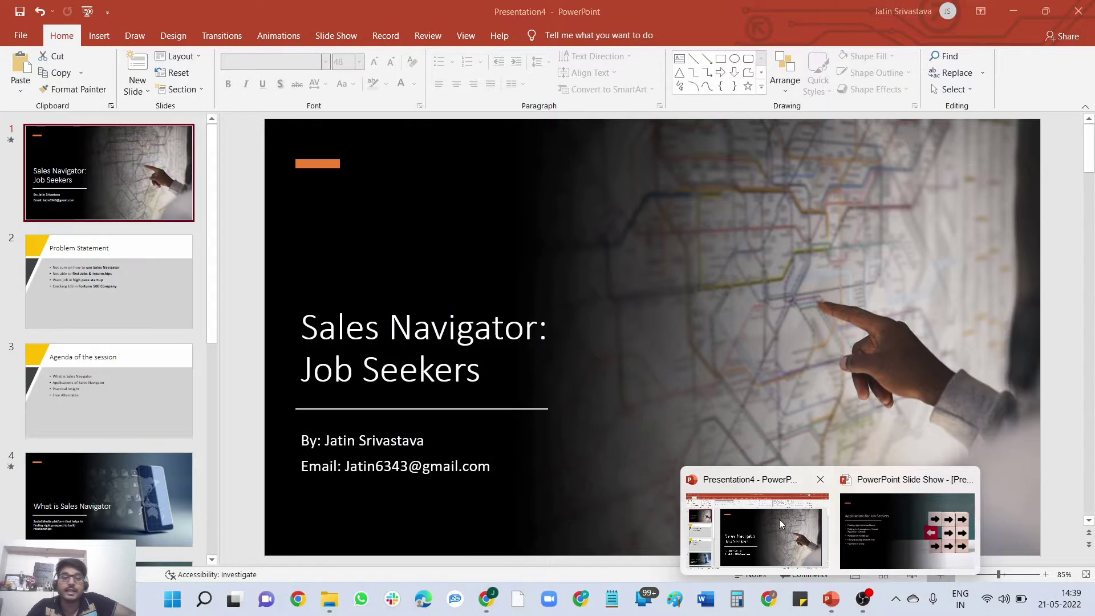
- Switch to the PowerPoint presentation, show the "Applications for Job Seekers" slide and highlight "Picking best companies"
left_click(779, 519)
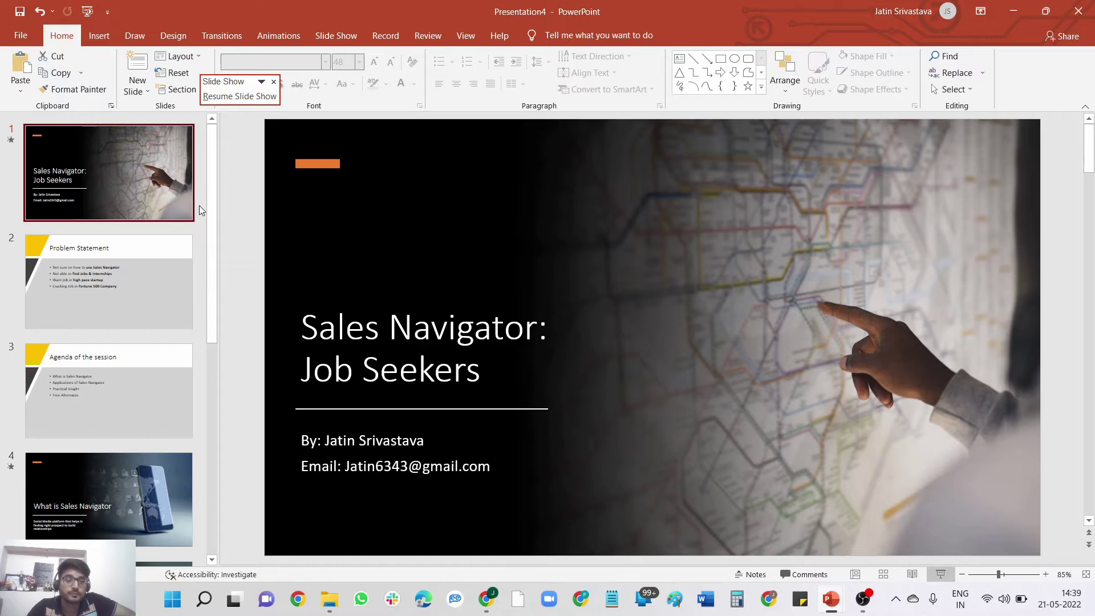
scroll(206, 304, "down", 3)
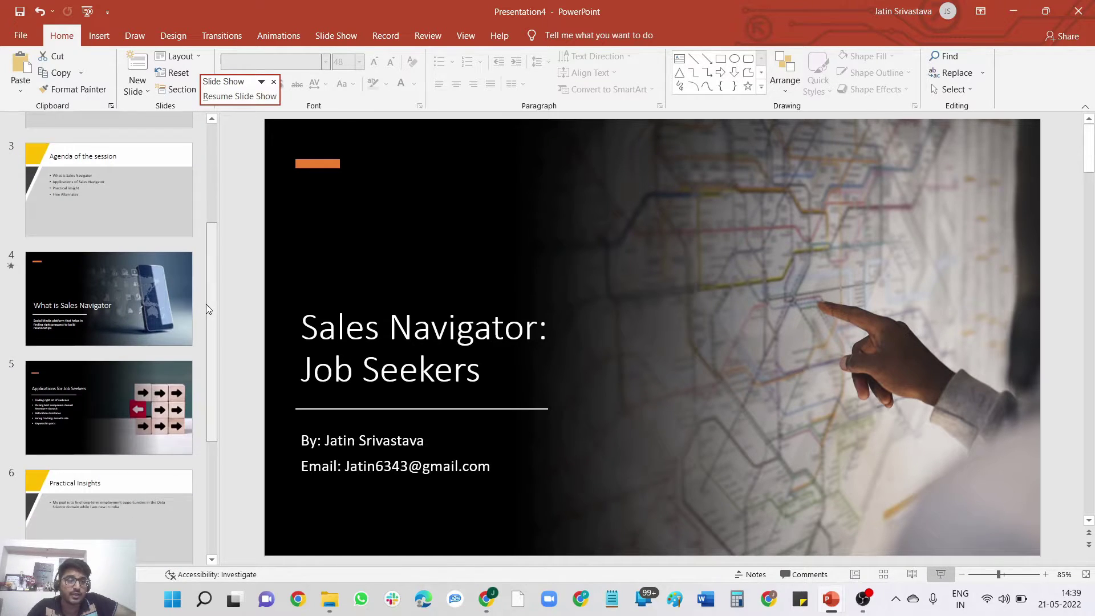
left_click(100, 386)
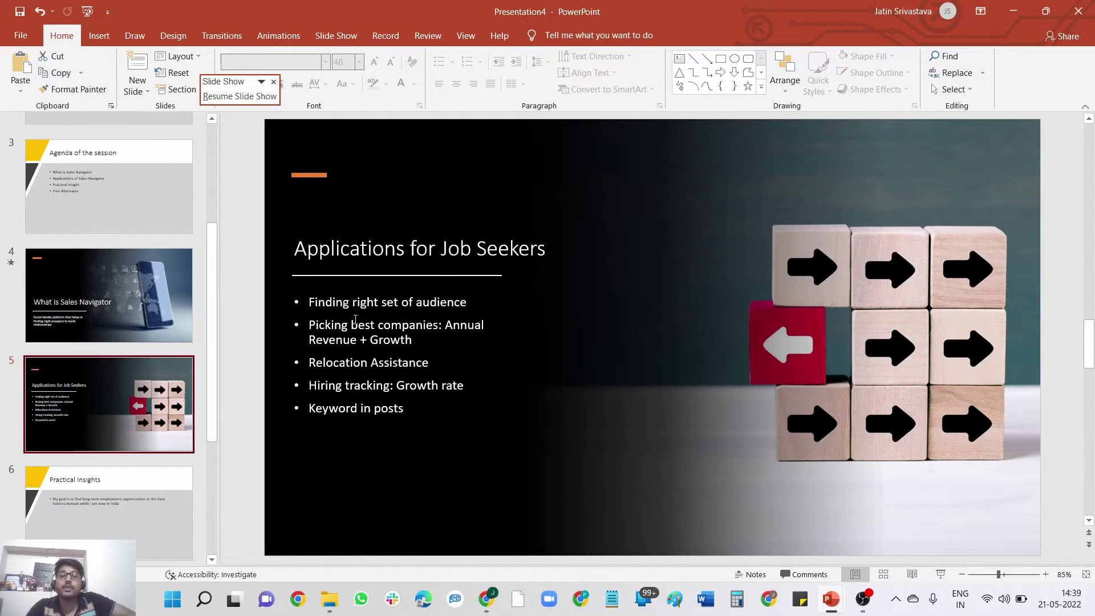
left_click(338, 326)
left_click_drag(338, 326, 394, 330)
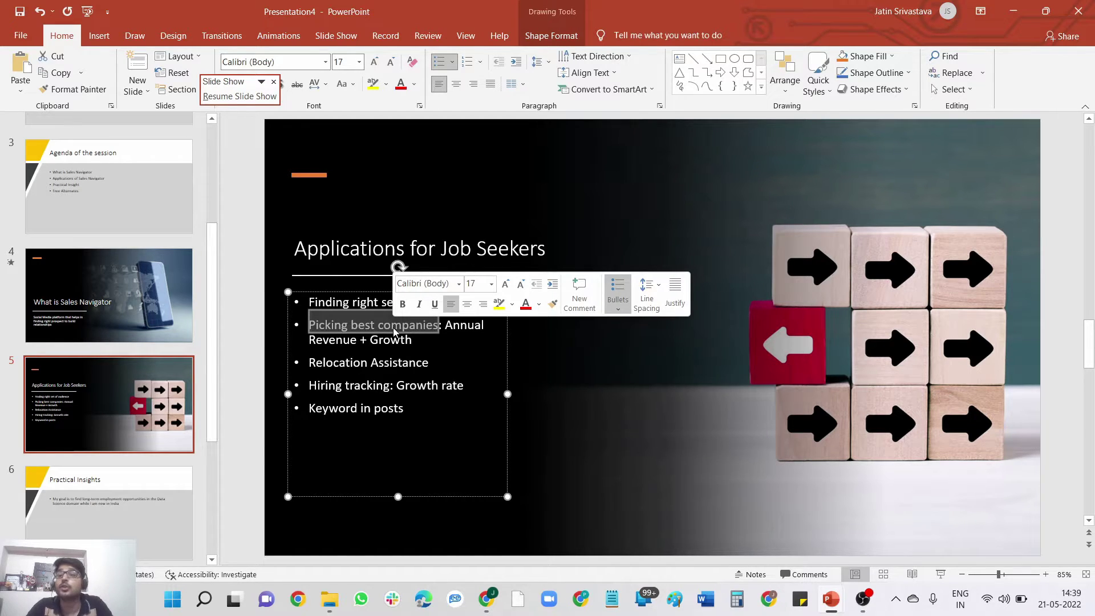
- Switch back to Chrome and examine the department choices of the headcount growth filter in the Sales Navigator account search, keeping Sales
key("alt+Tab")
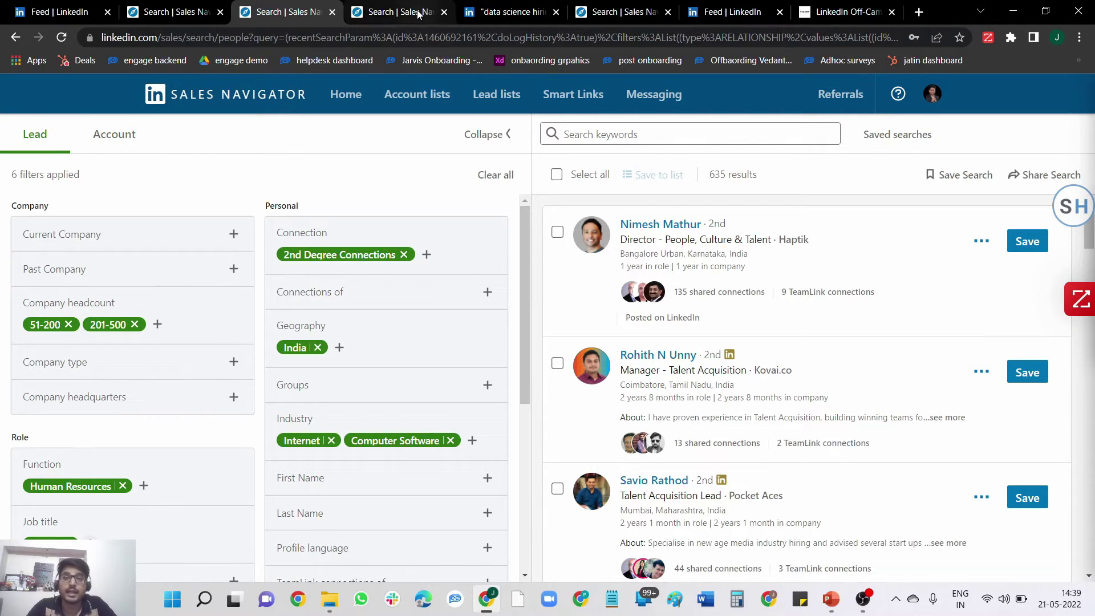
left_click(399, 11)
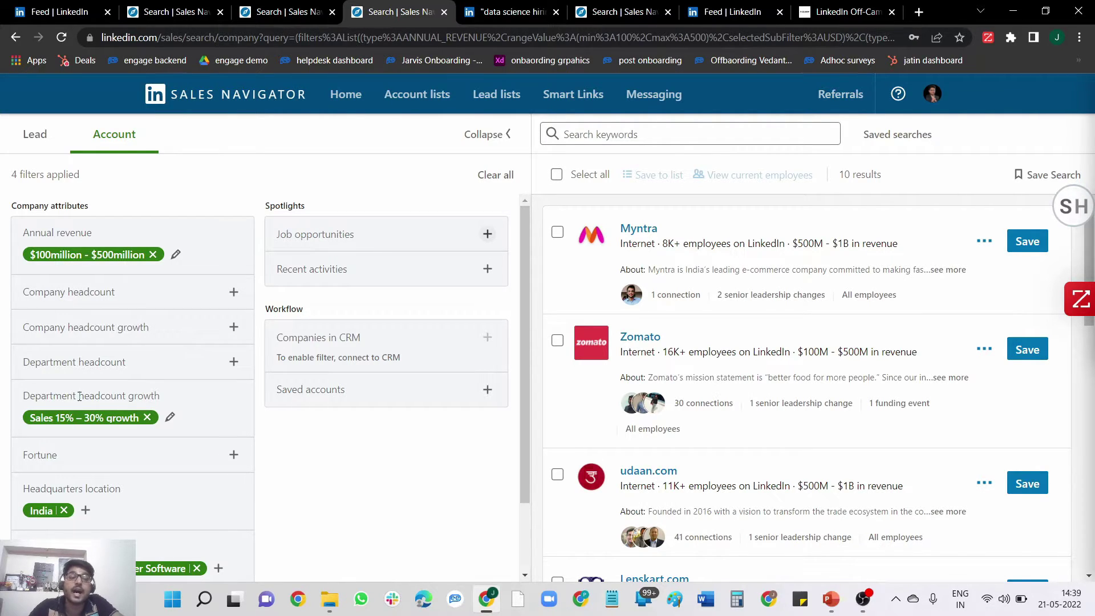
left_click_drag(79, 396, 156, 396)
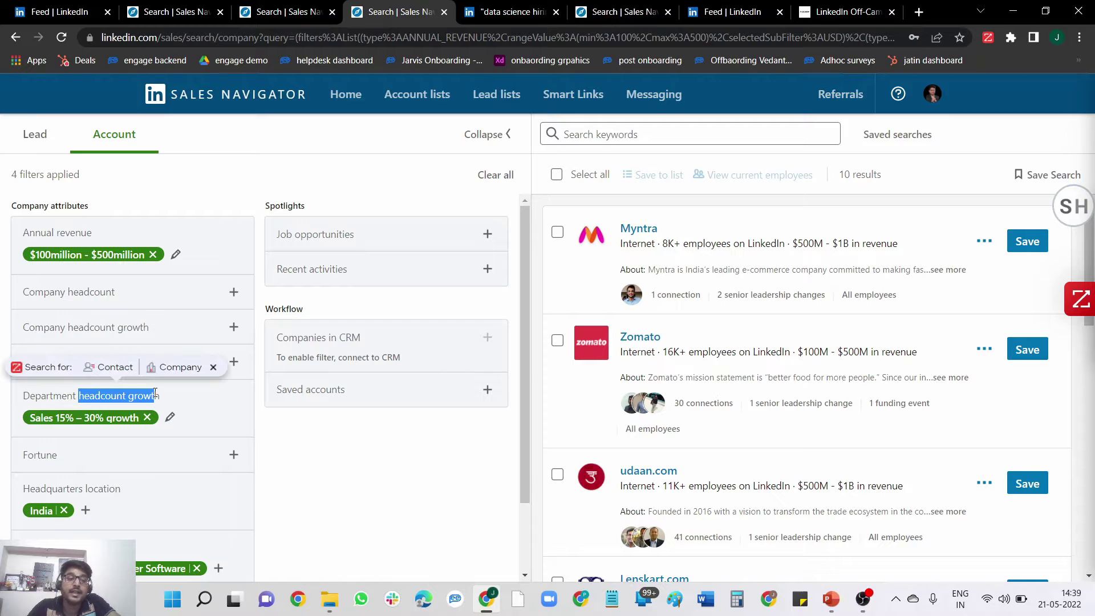
left_click(171, 419)
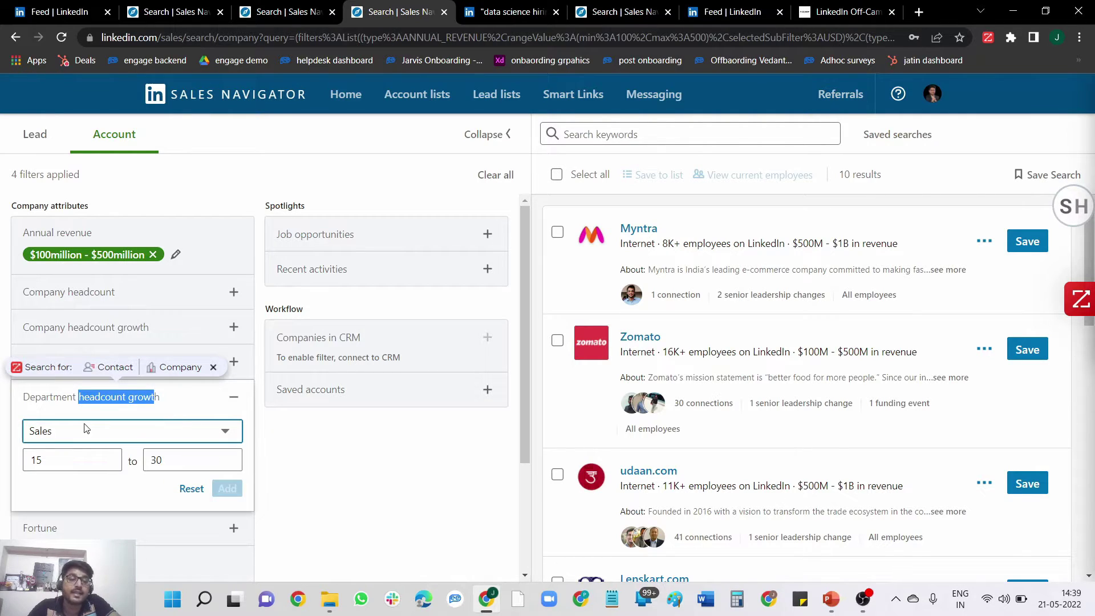
left_click(117, 432)
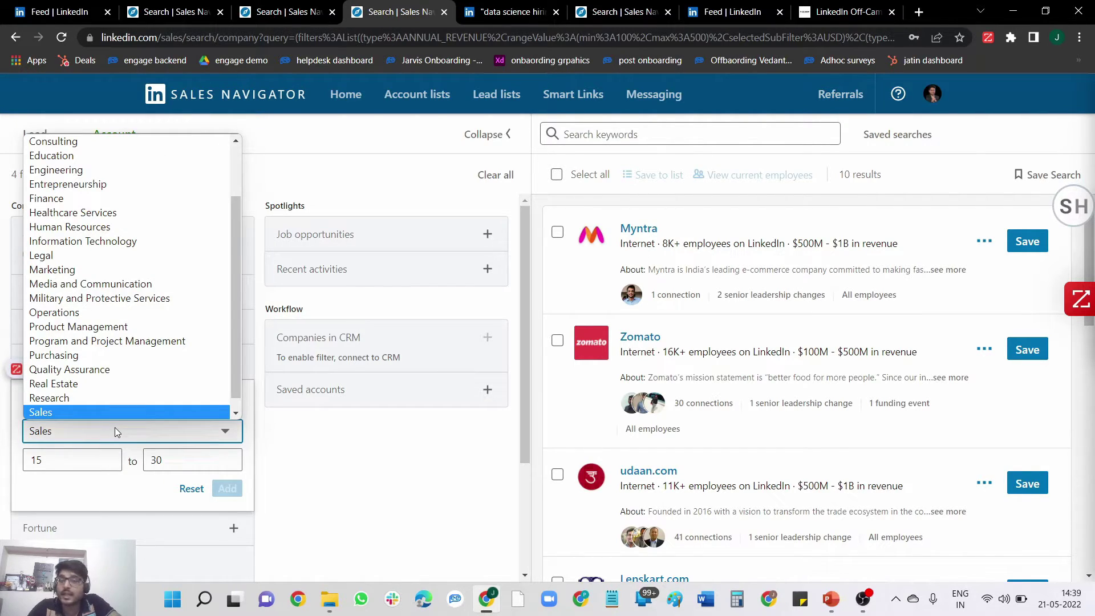
scroll(89, 414, "down", 1)
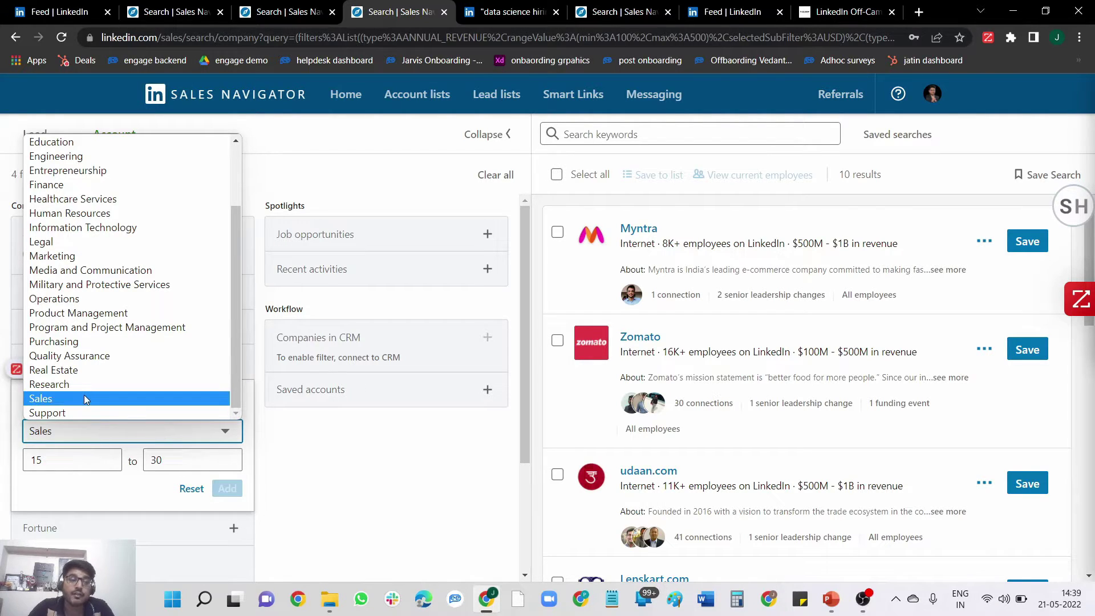
left_click(84, 397)
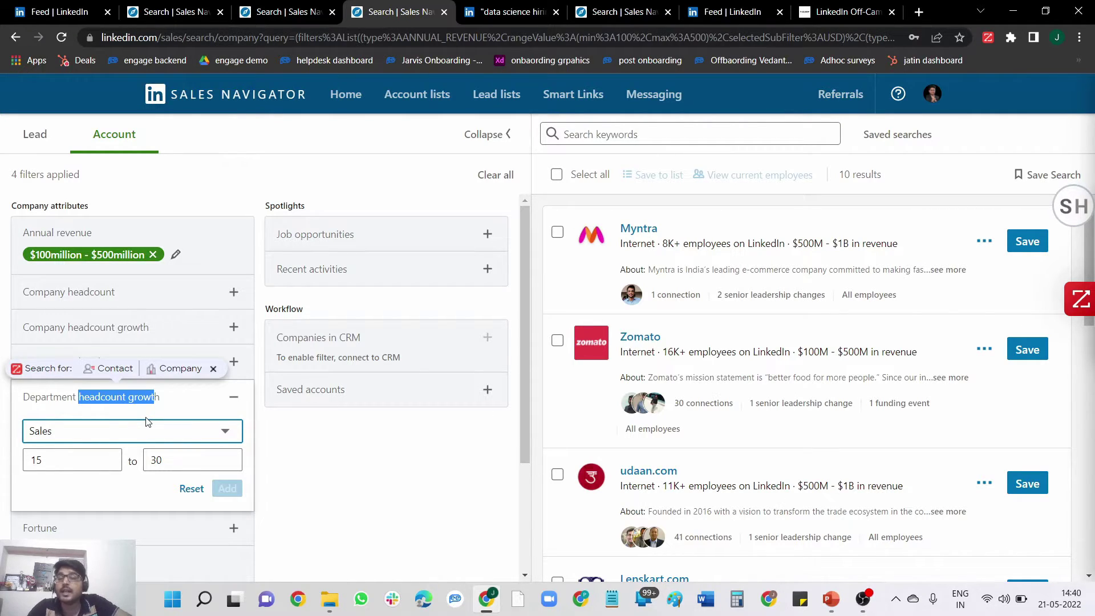
left_click(233, 398)
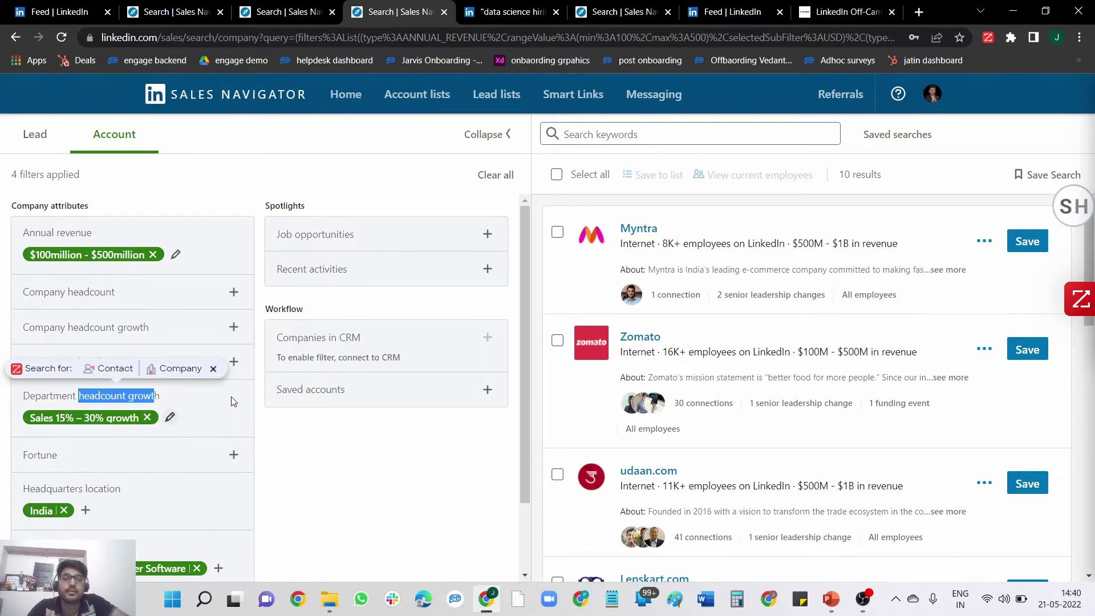
left_click(326, 459)
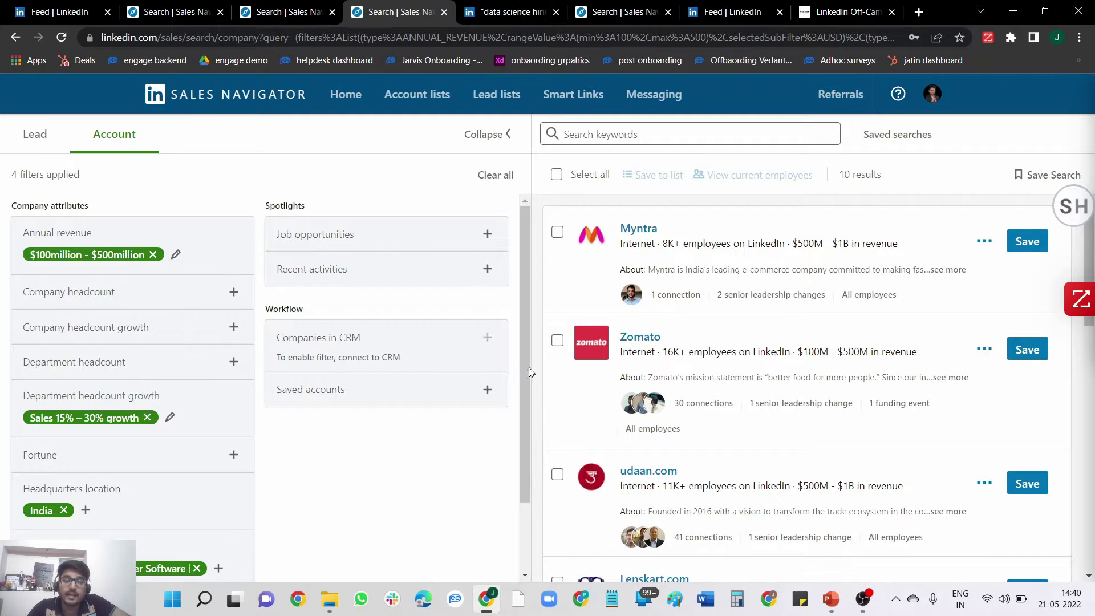
- Highlight the result count of the account search and glance at the lead search before returning to the accounts
left_click_drag(525, 371, 512, 279)
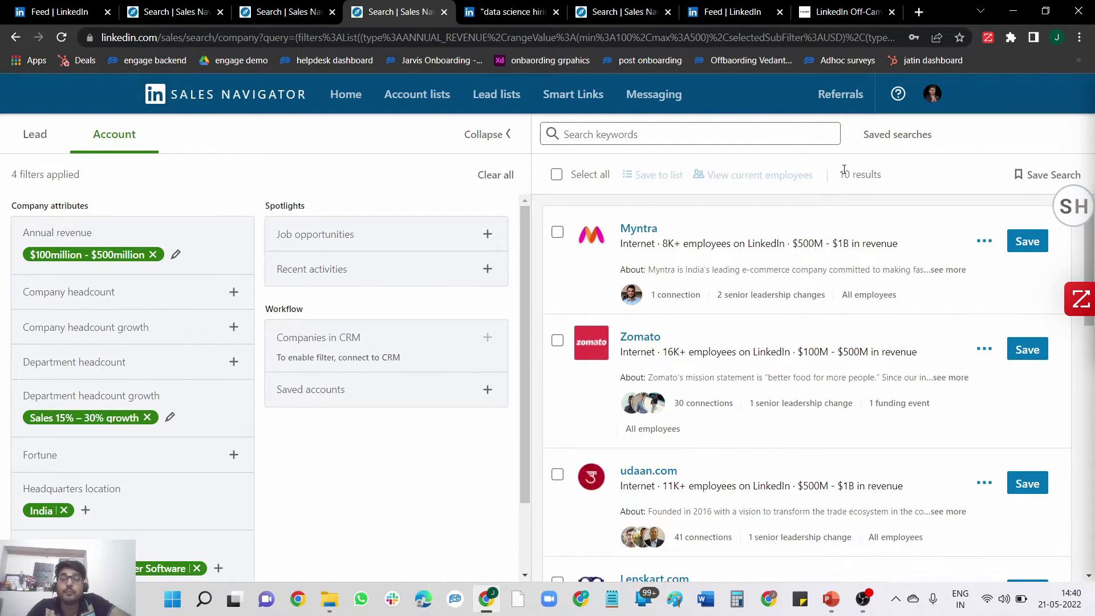
left_click_drag(840, 174, 892, 175)
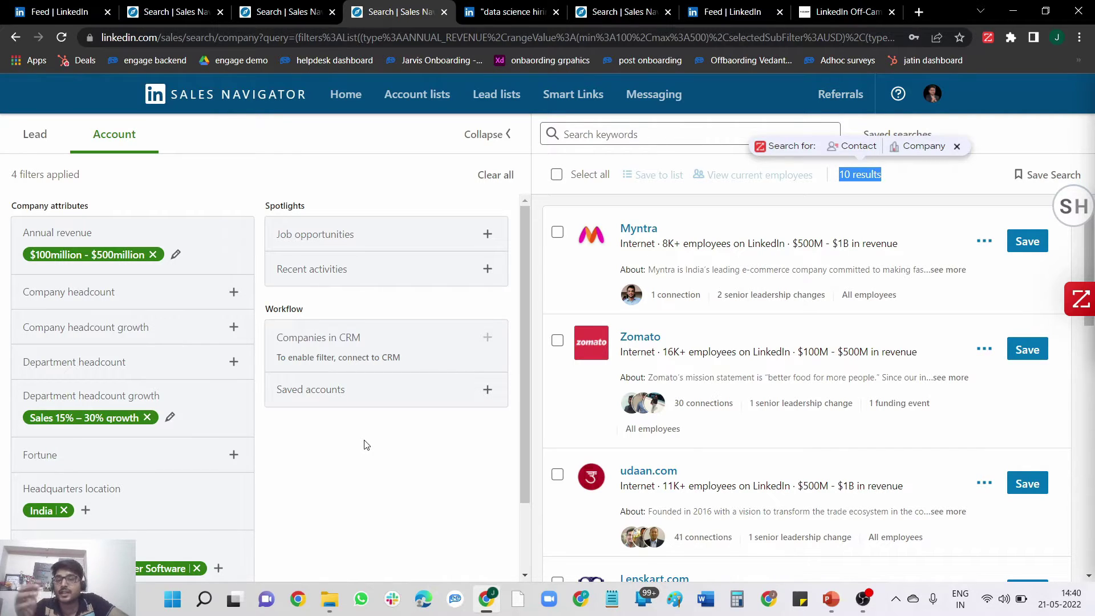
left_click(300, 11)
left_click(413, 7)
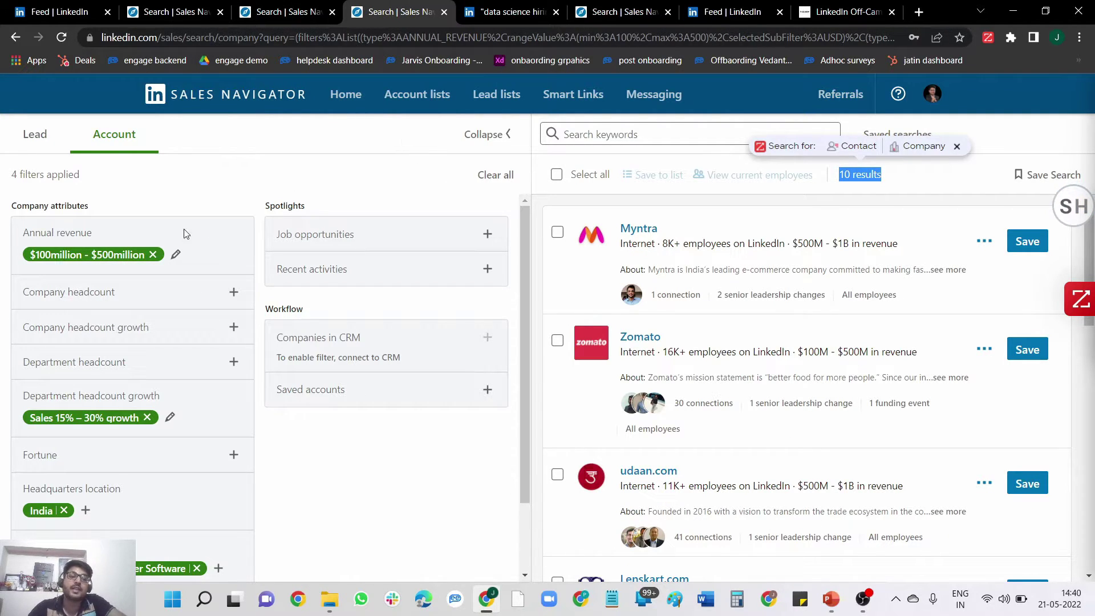
- Reopen the department headcount growth filter, browse departments such as Engineering, and close it without changes
left_click(169, 418)
left_click(145, 429)
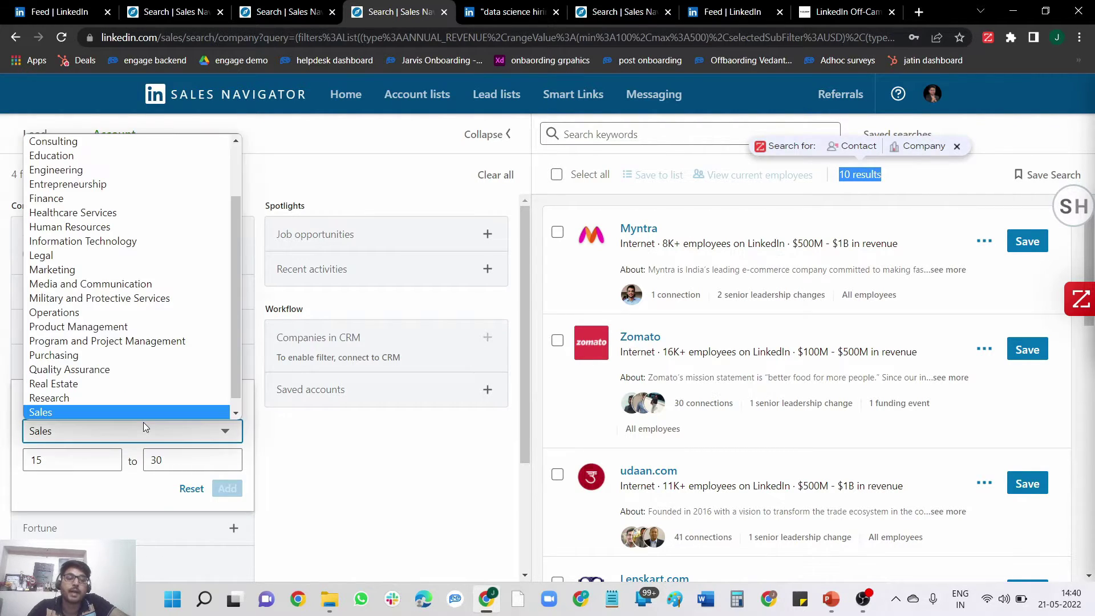
scroll(114, 341, "down", 1)
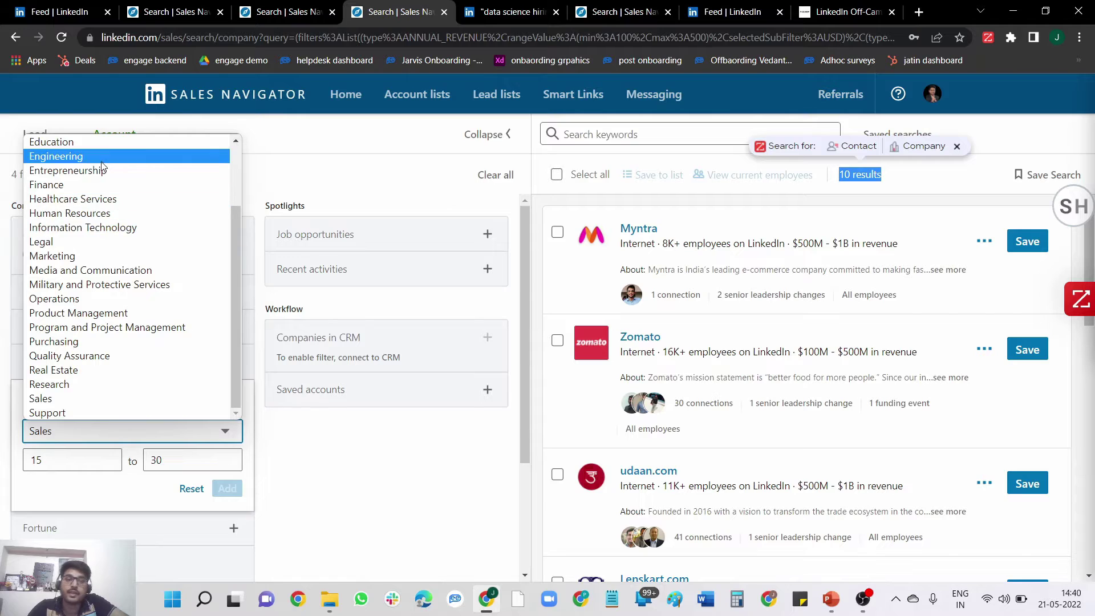
left_click(331, 439)
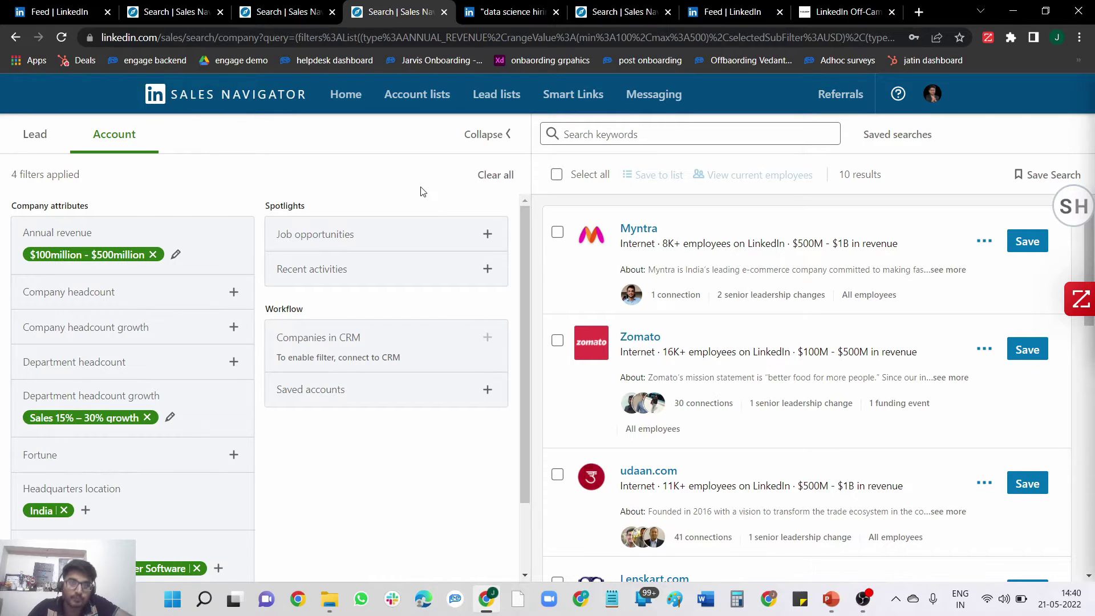
- Return to the PowerPoint slide and highlight the bullets on picking best companies and relocation assistance
left_click(837, 606)
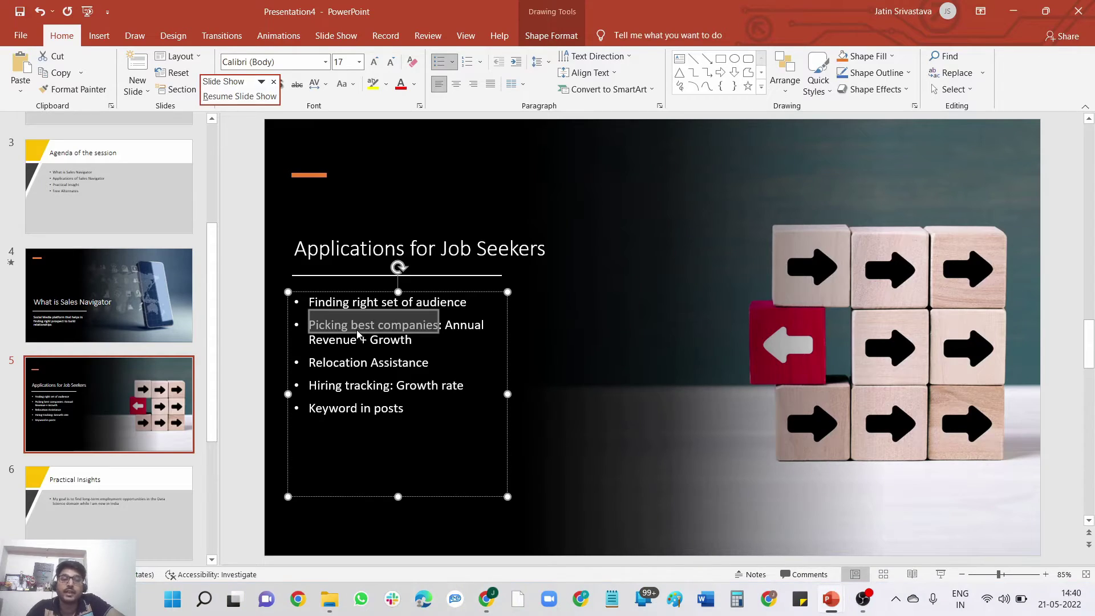
left_click_drag(308, 325, 376, 342)
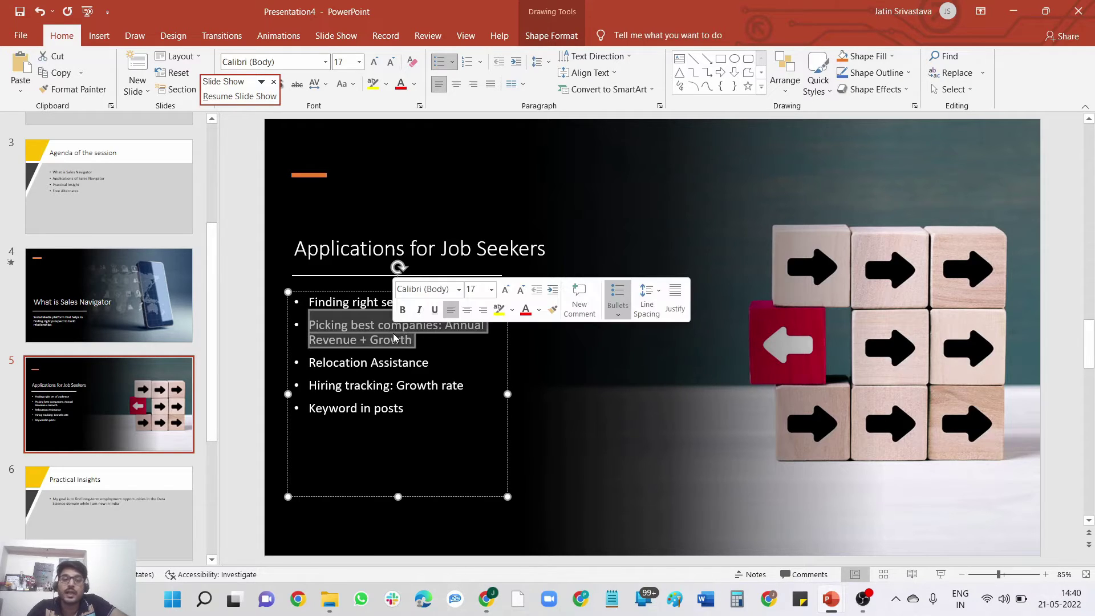
left_click_drag(310, 385, 412, 389)
left_click_drag(344, 362, 399, 363)
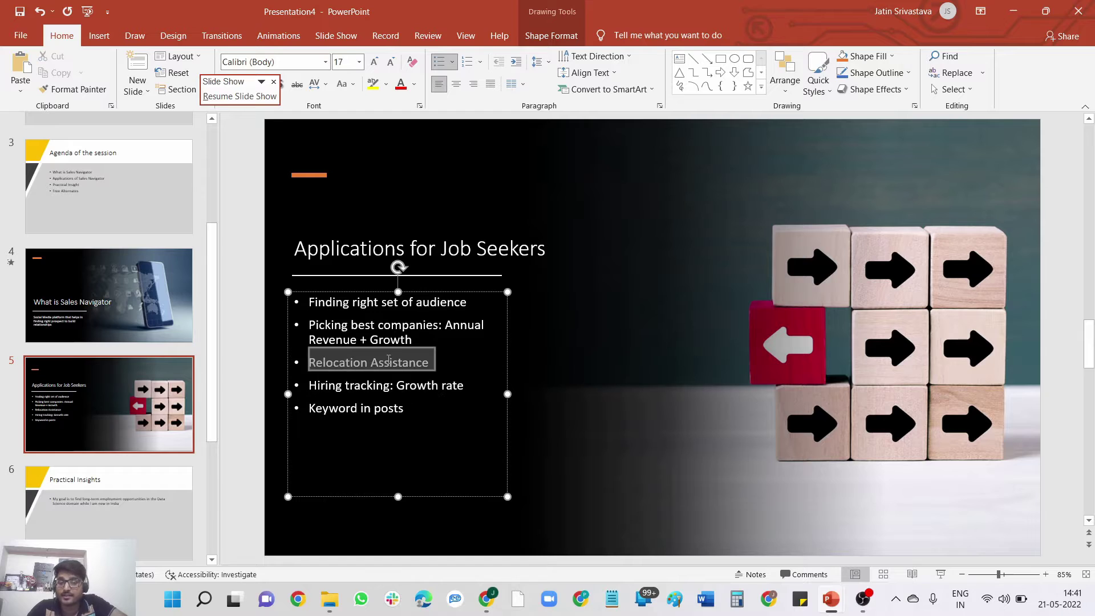
left_click(399, 363)
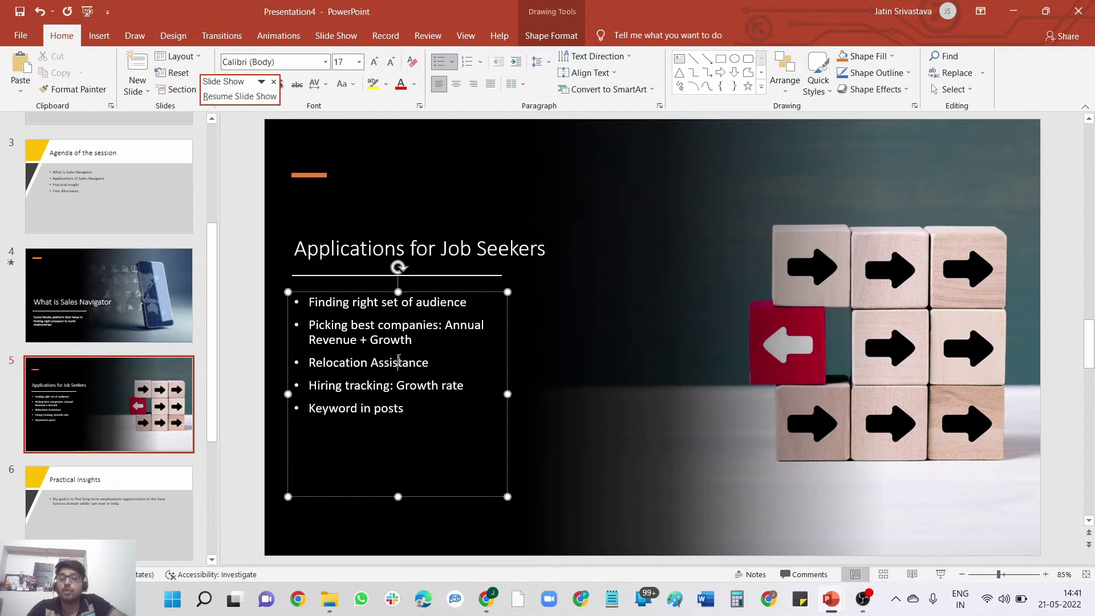
- Return to Chrome, show the LinkedIn group results for "data science hiring" and check the available result categories
left_click(1013, 12)
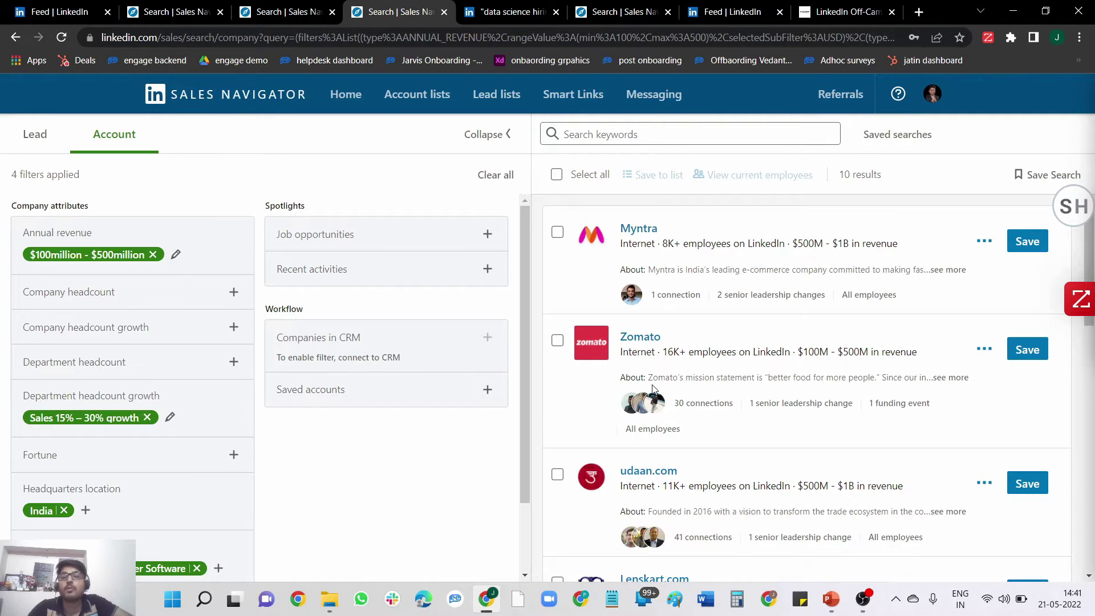
left_click(519, 13)
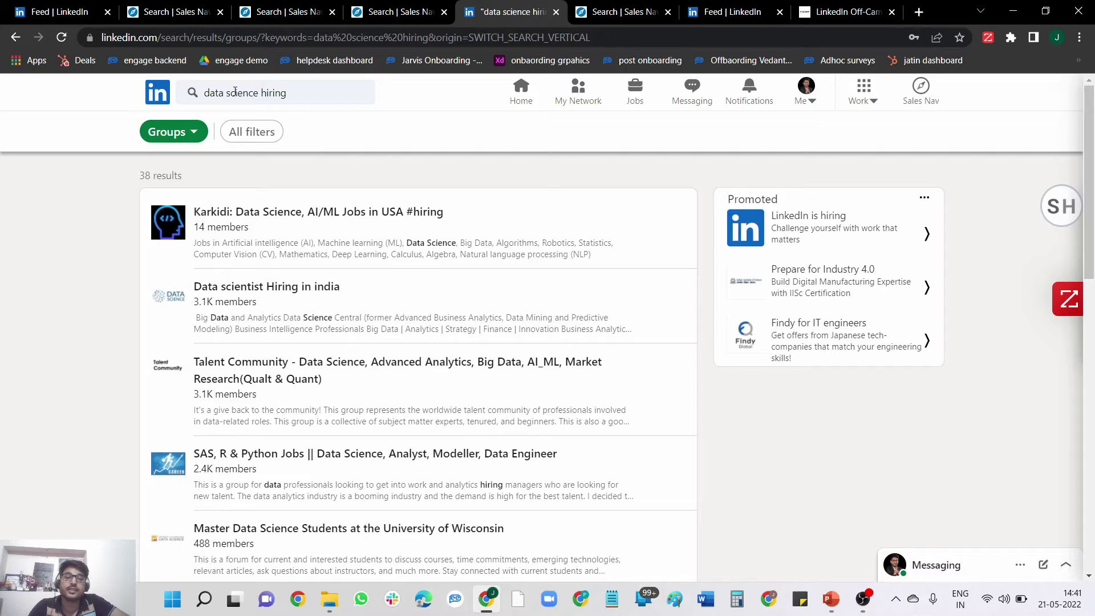
left_click(184, 132)
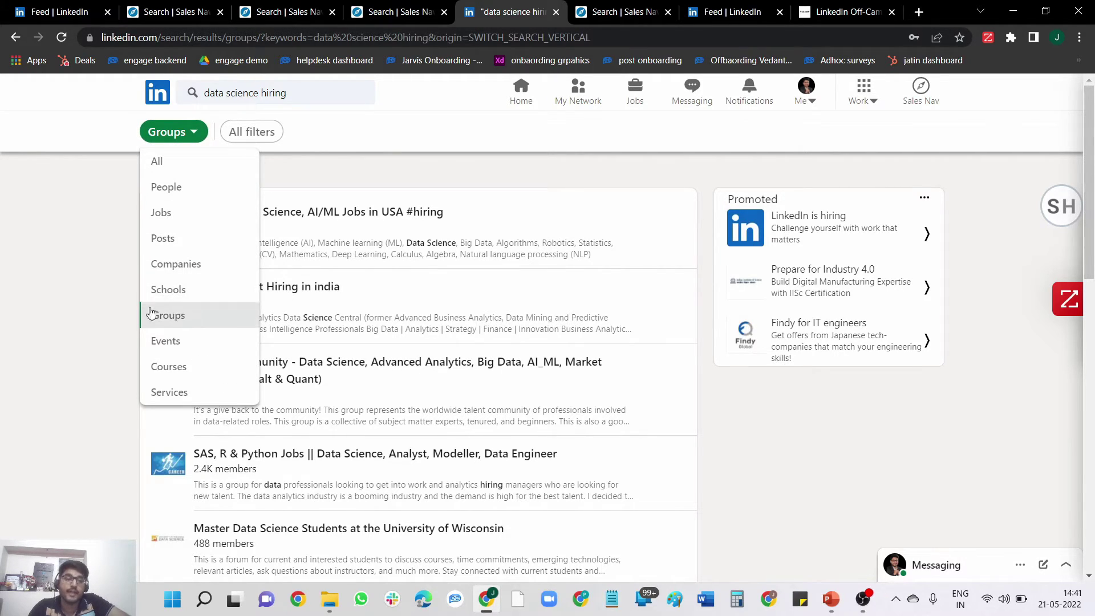
left_click(56, 278)
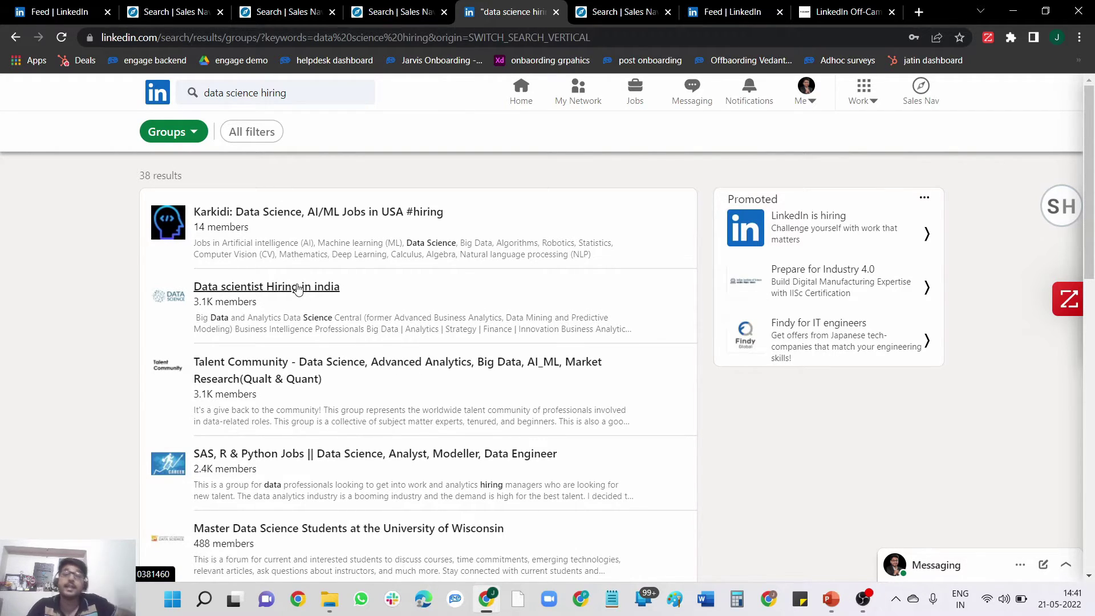
- Review the lead search filtered by the "Data scientist Hiring in india" group and Human Resources function, and open the LinkedIn feed
left_click(602, 14)
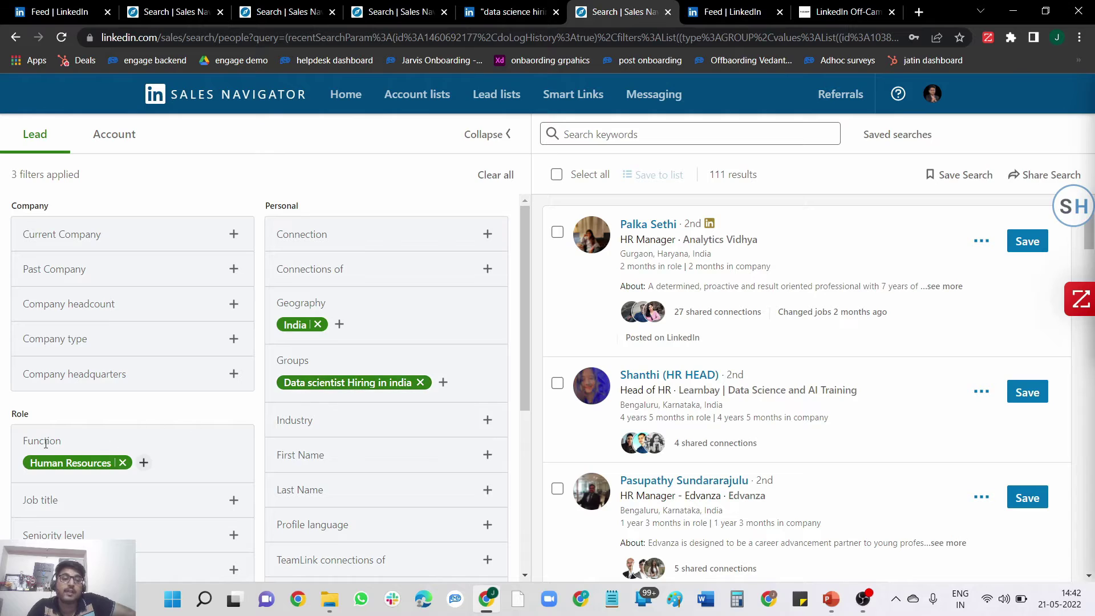
mouse_move(67, 465)
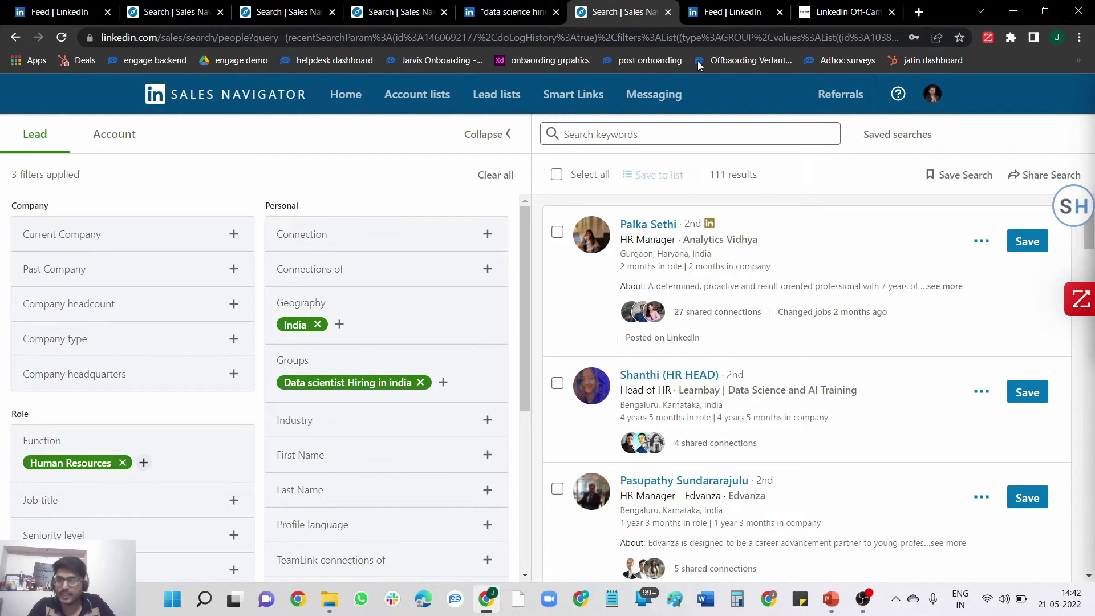
left_click(735, 7)
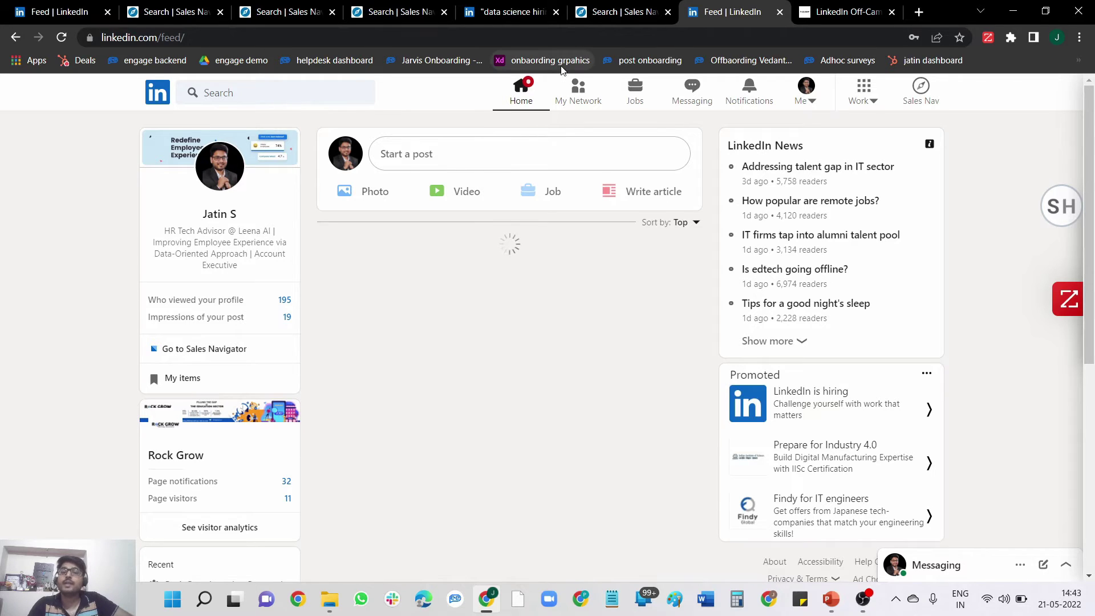
- Search LinkedIn for "#datascience AND #jobs"
left_click(251, 93)
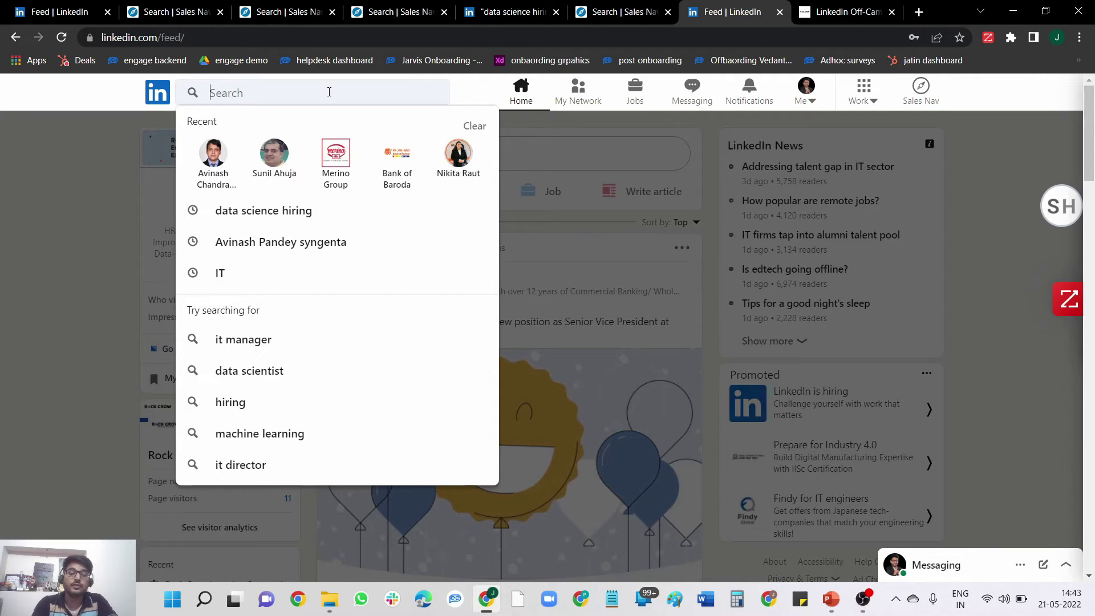
type("#")
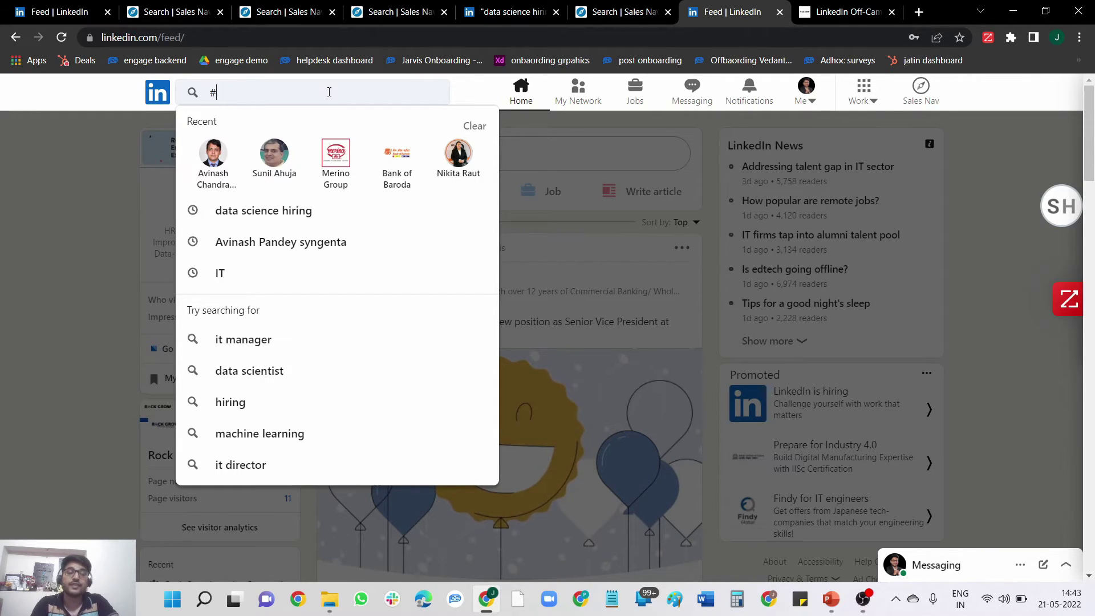
type("datas")
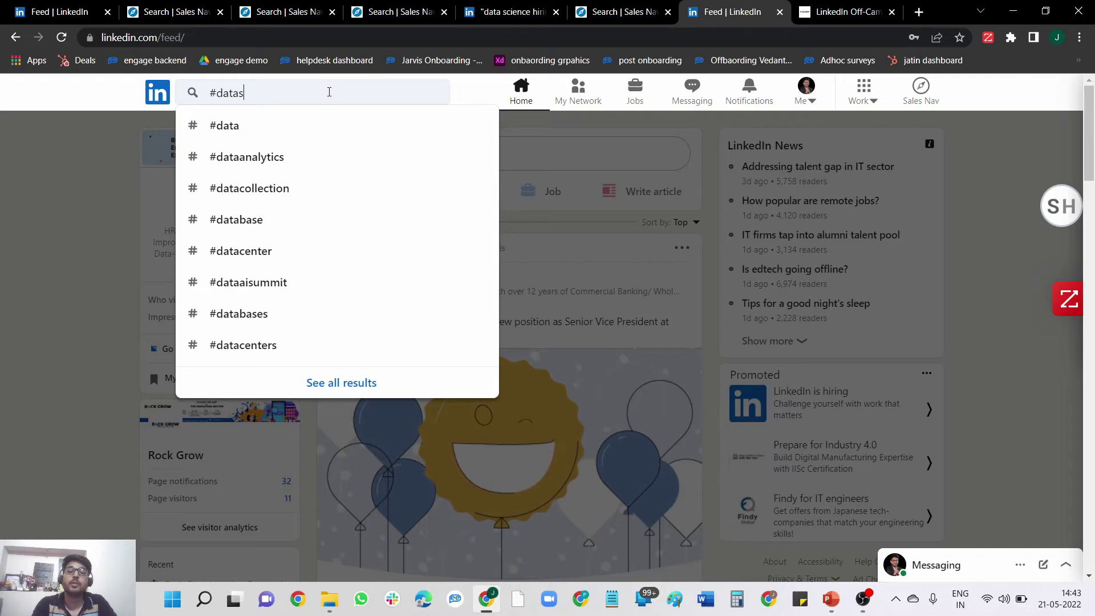
type("cience ")
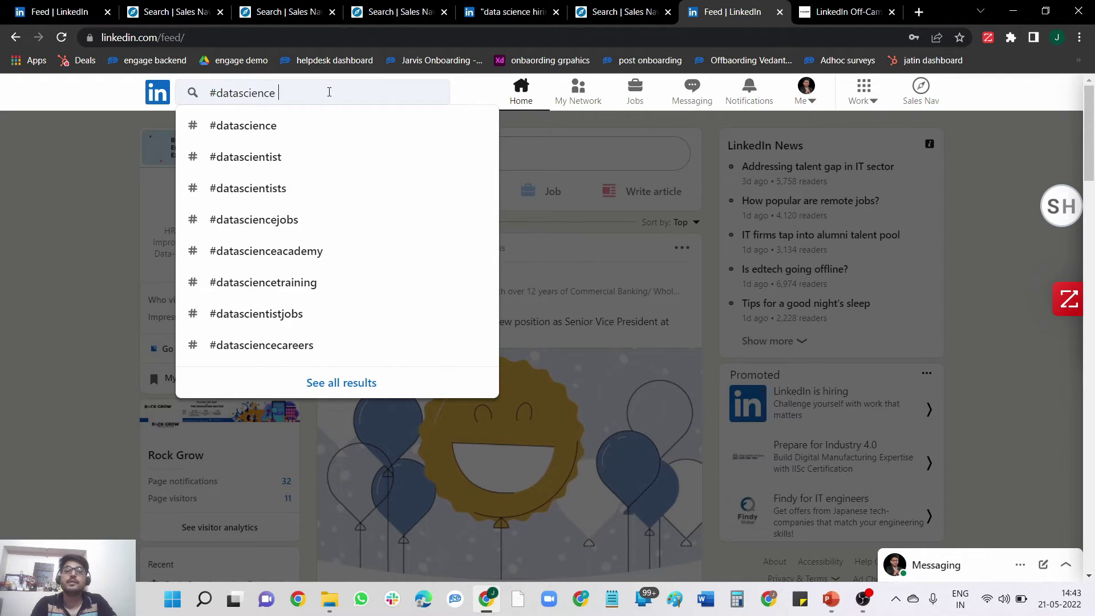
type("AND @jobs")
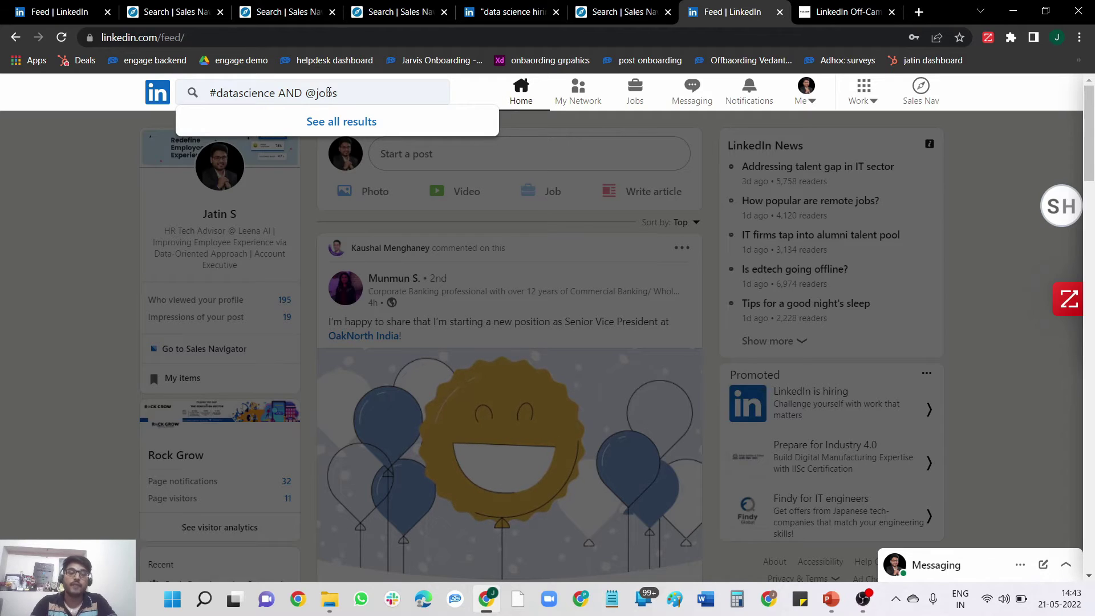
key("Left")
key("Left")
key("Left")
key("Left")
key("BackSpace")
type("#")
key("Return")
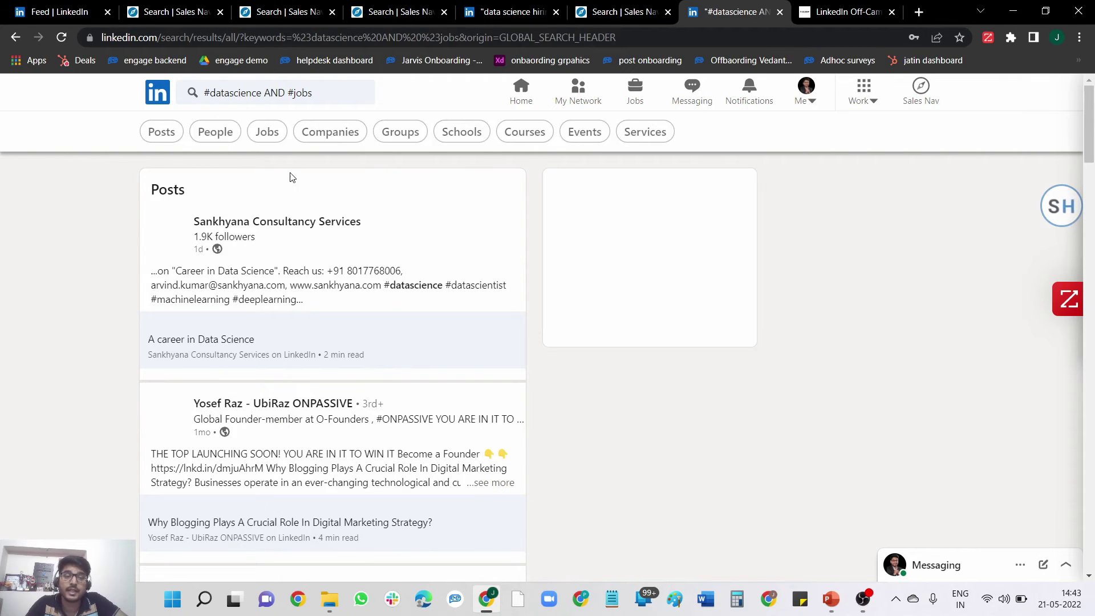
- Restrict the results to posts and browse them as far as the Wipro hiring post for data analysts
left_click(157, 134)
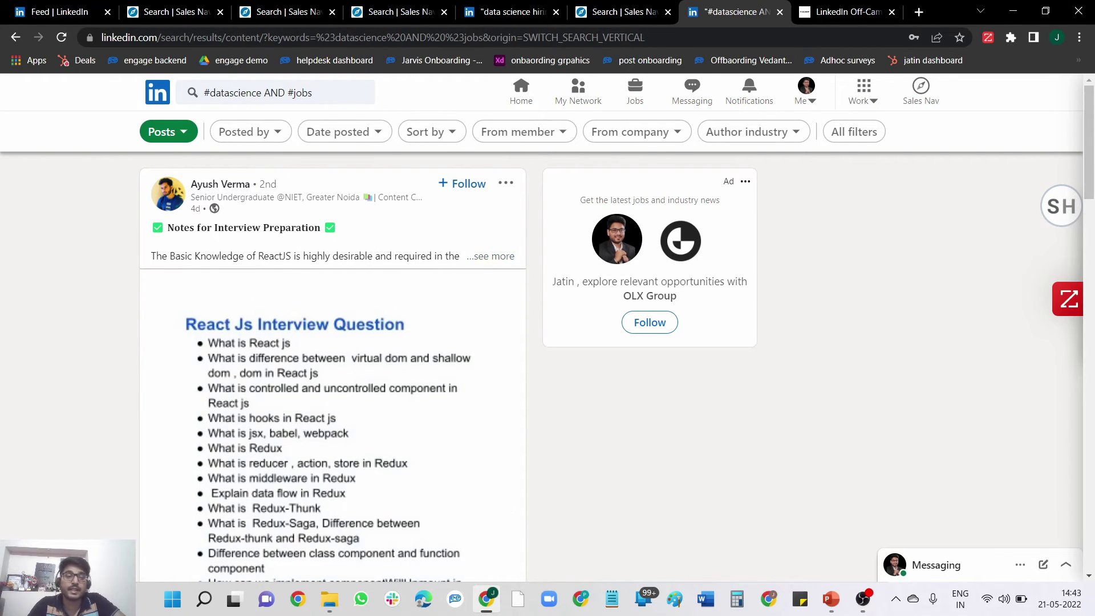
scroll(147, 350, "down", 1)
scroll(147, 350, "down", 10)
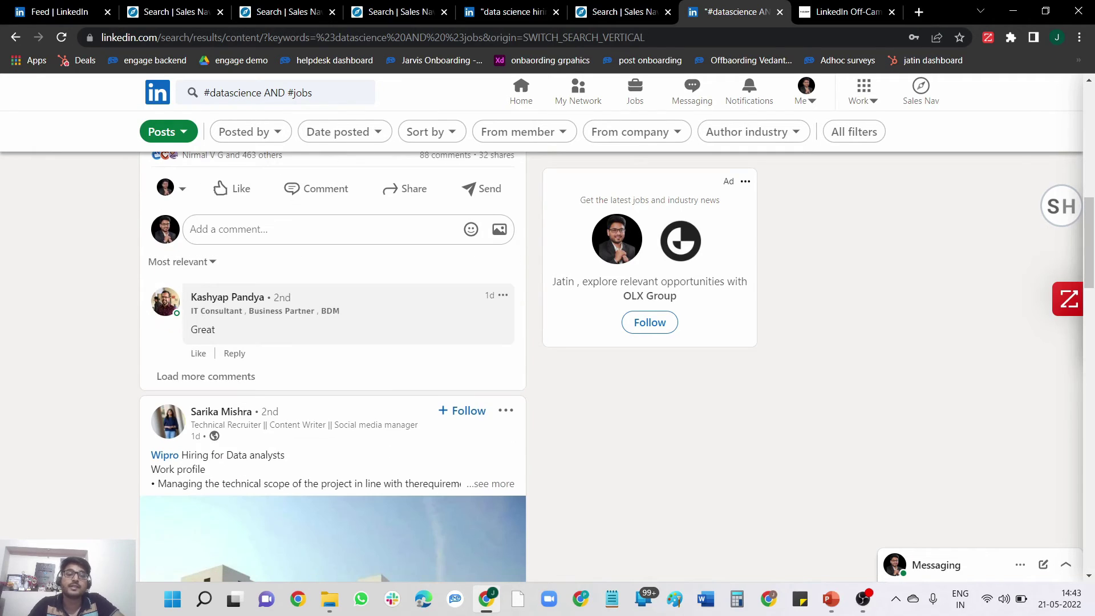
scroll(224, 333, "down", 4)
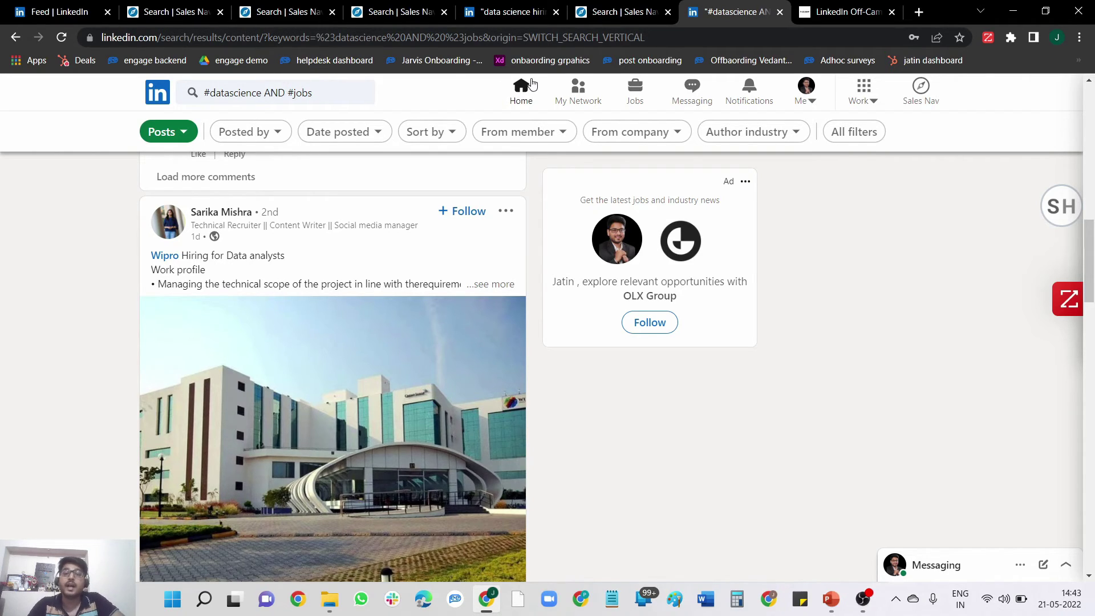
- Return to the LinkedIn home feed, search for "hiring for data science" and restrict the results to people
left_click(521, 91)
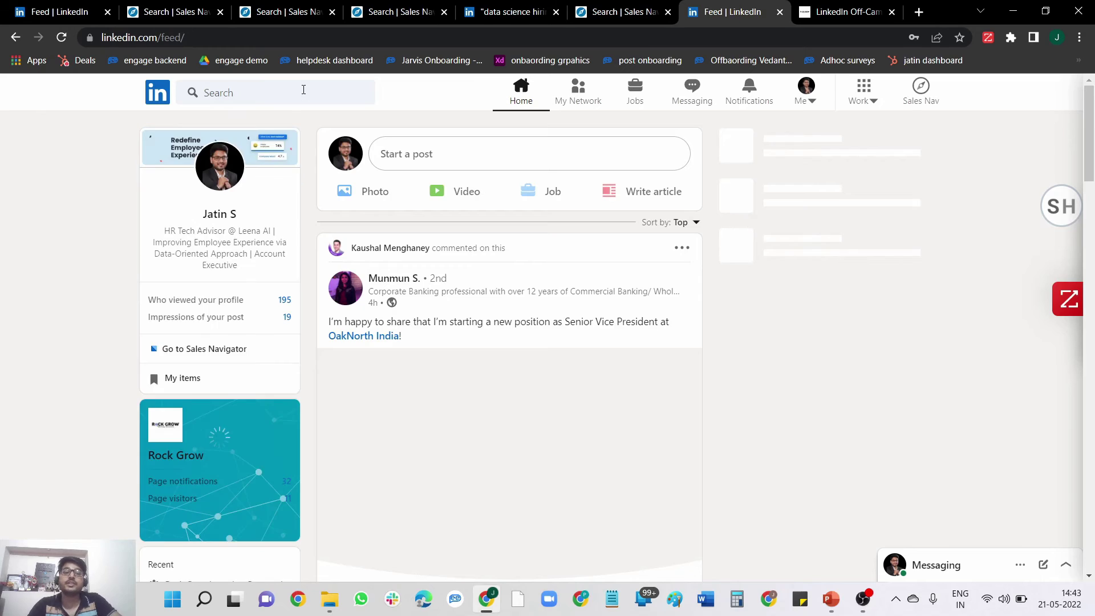
left_click(303, 89)
type("hiring for")
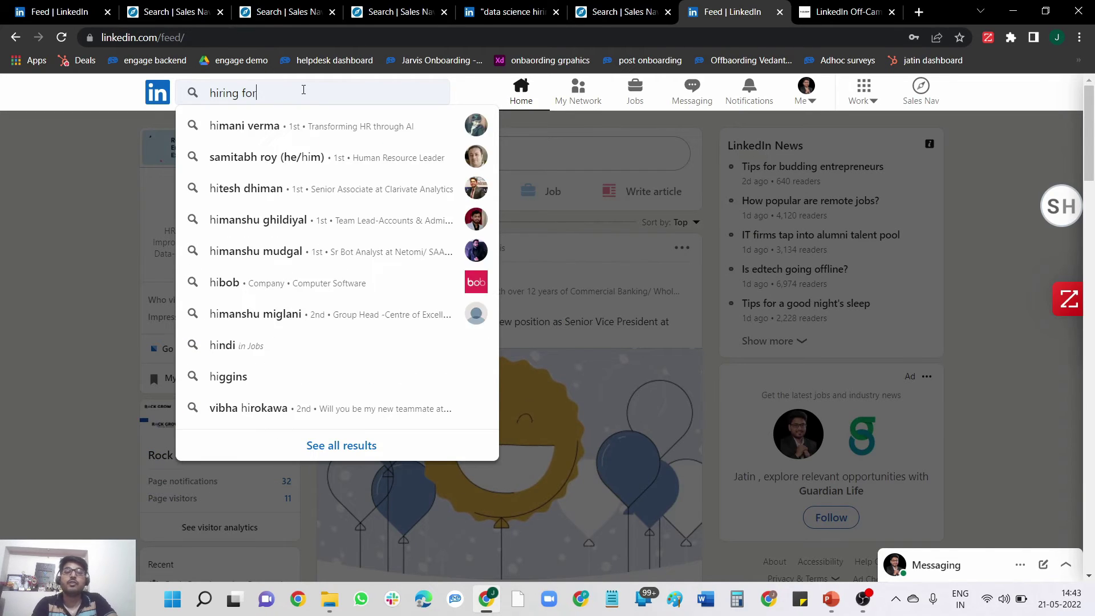
type(" data science")
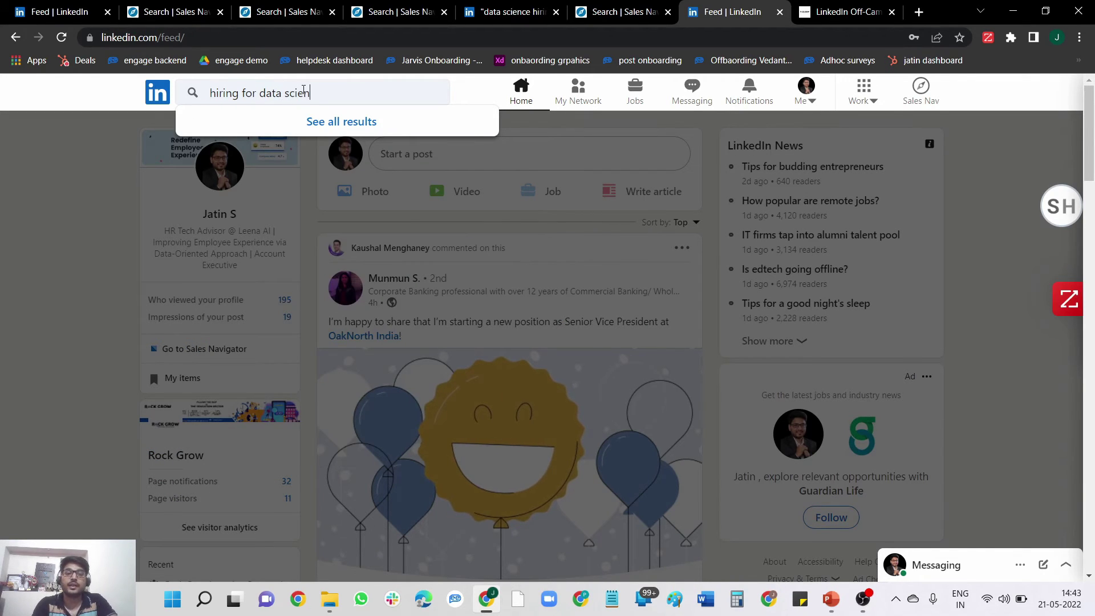
key("Return")
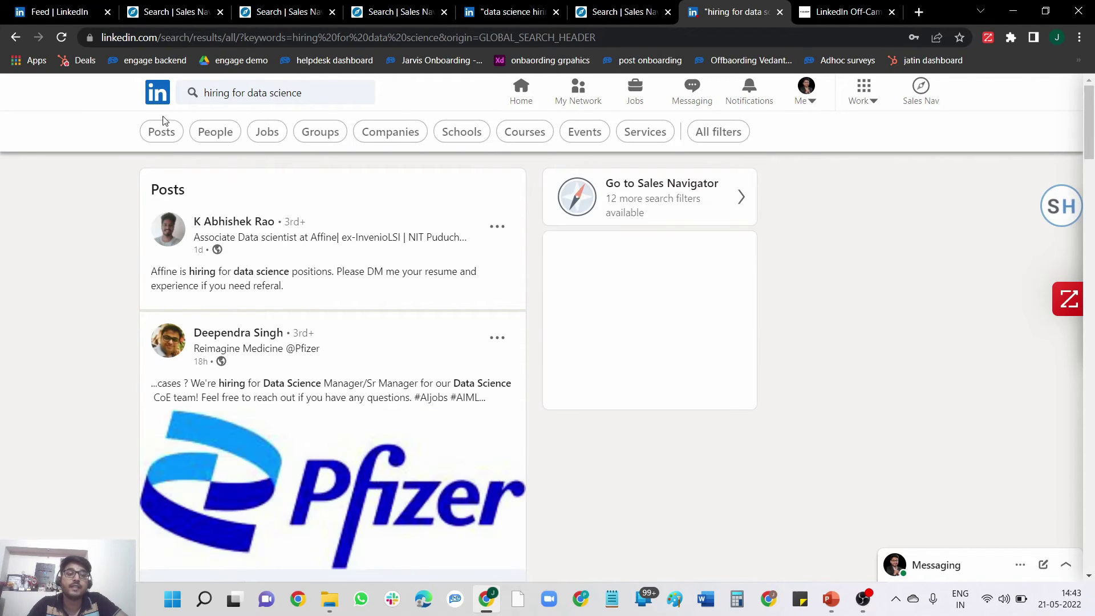
left_click(221, 134)
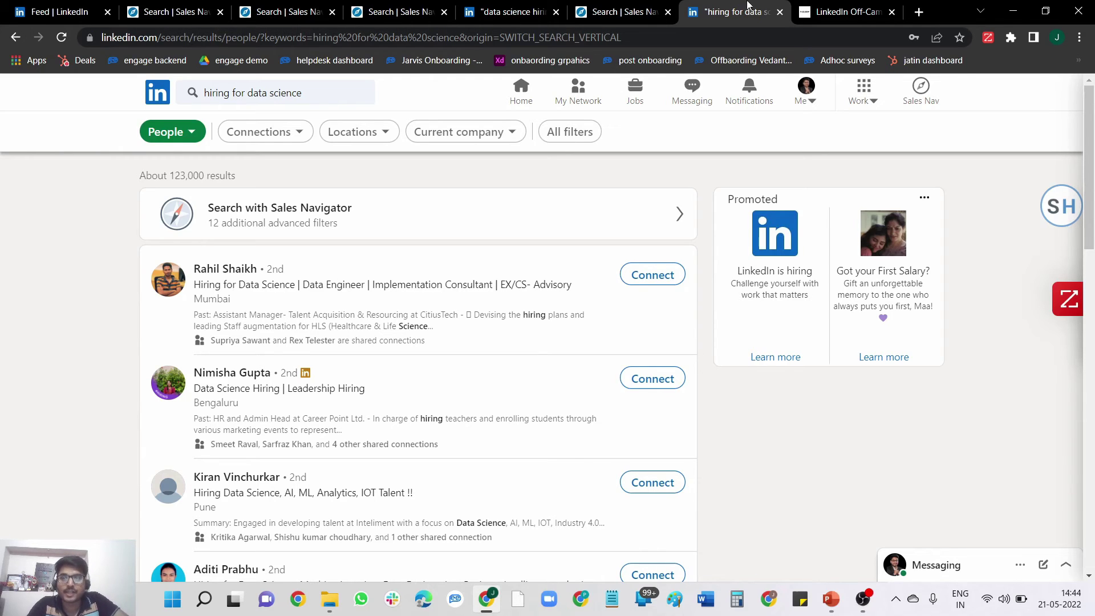
- Show the Rock Grow LinkedIn Off-Campus 8-Days Workshop page at its Day 1 to Day 8 topic overview
left_click(852, 12)
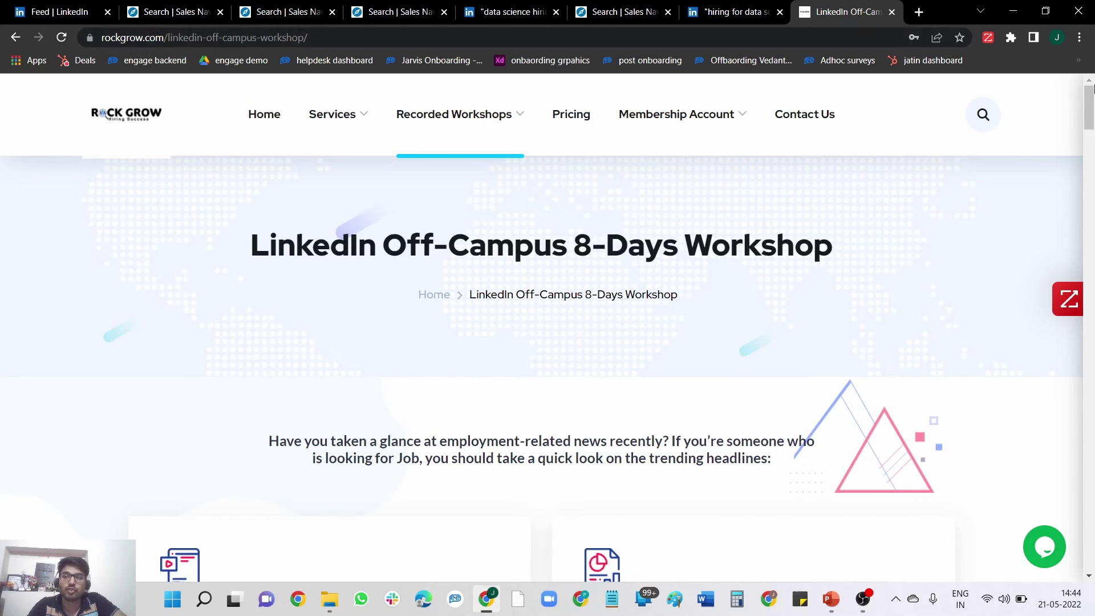
left_click_drag(1090, 88, 1092, 174)
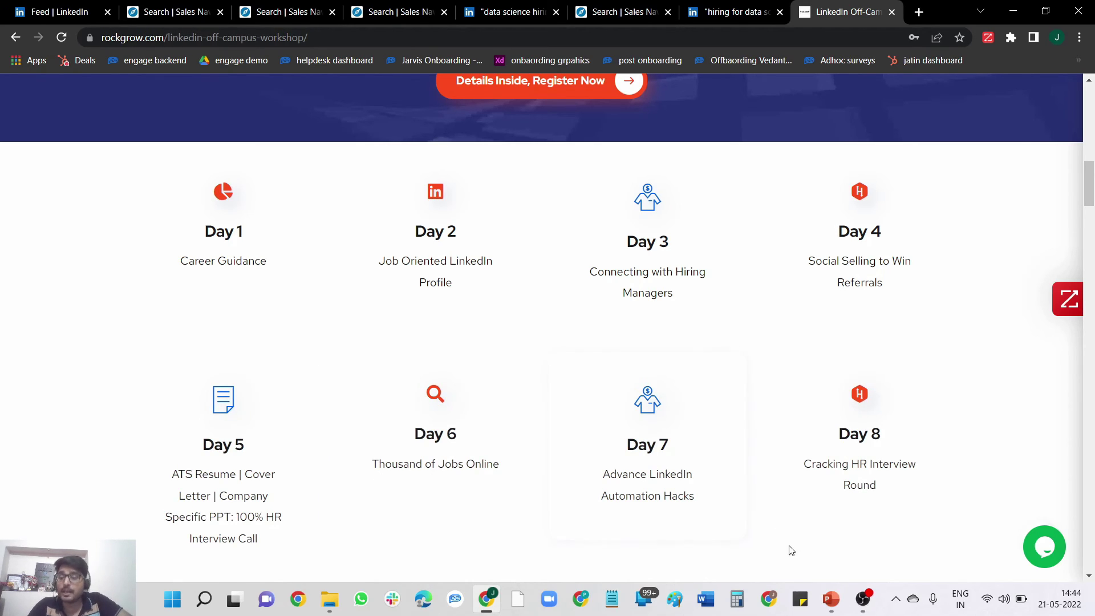
- Switch to the PowerPoint editing window, show the Free Alternates slide and briefly highlight "your preferred target audience" in its first bullet
mouse_move(834, 607)
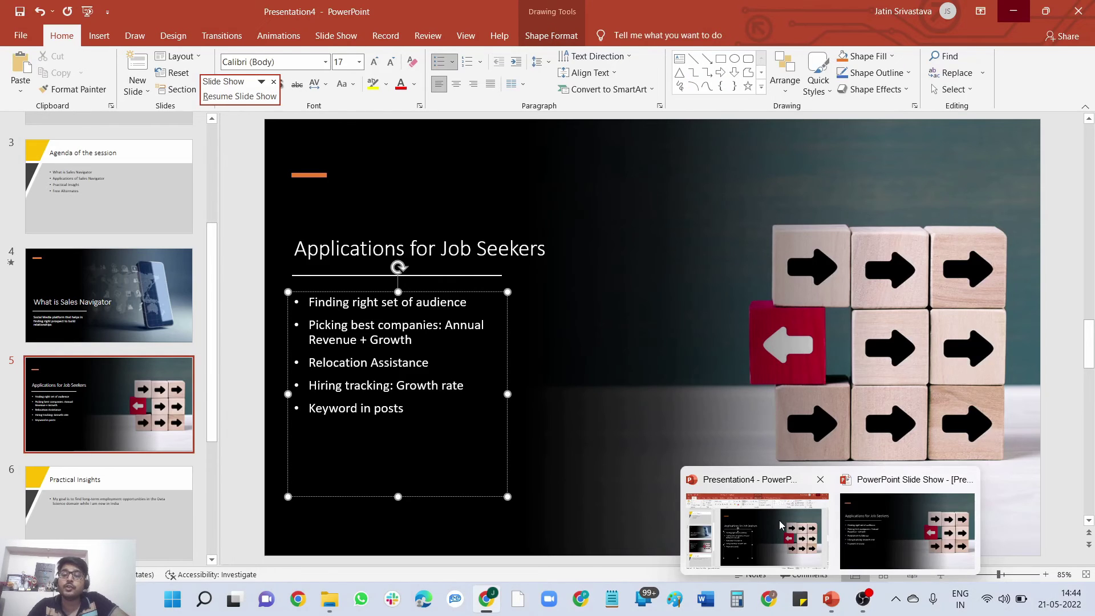
left_click(779, 520)
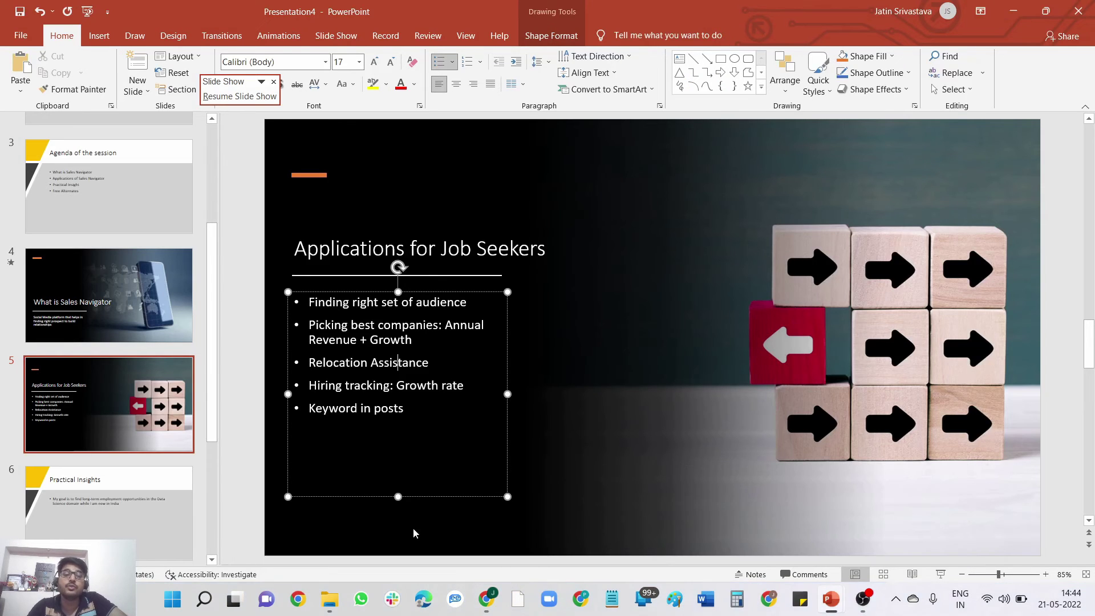
left_click(132, 508)
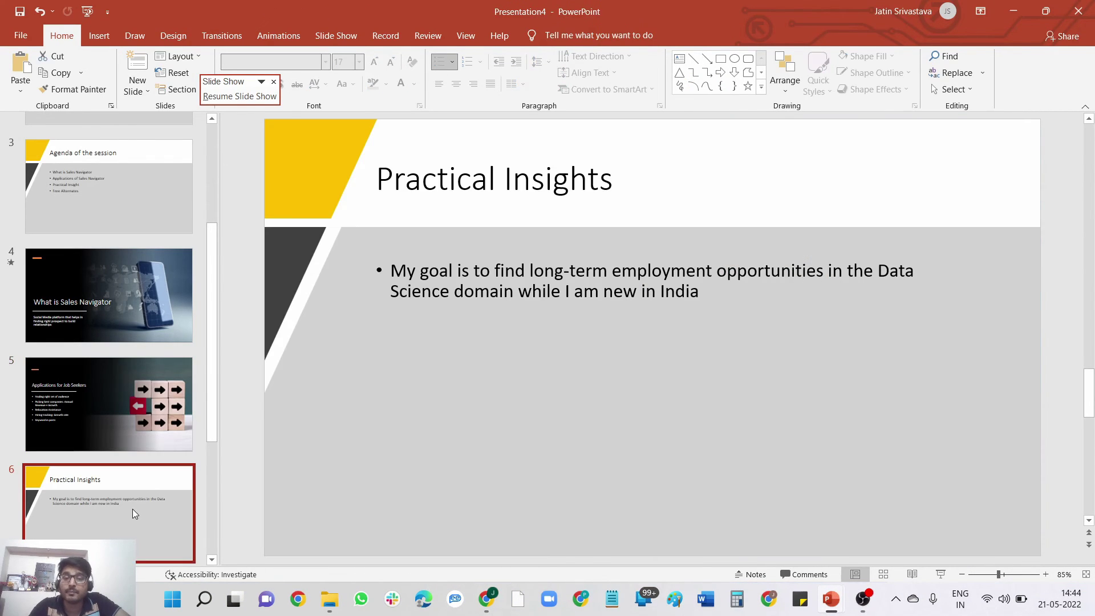
key("ctrl+v")
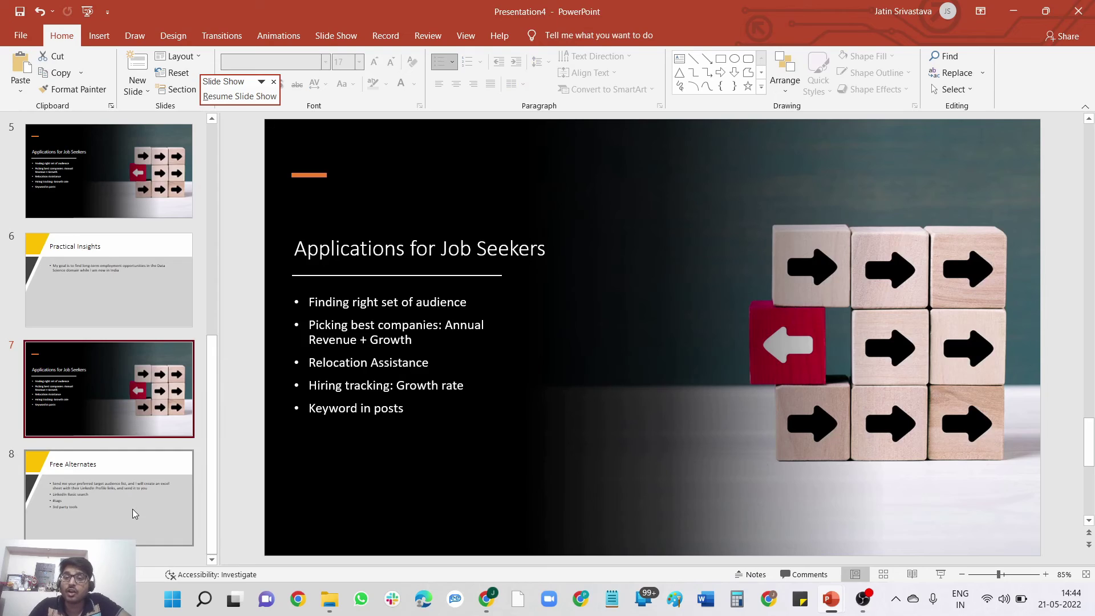
left_click(132, 508)
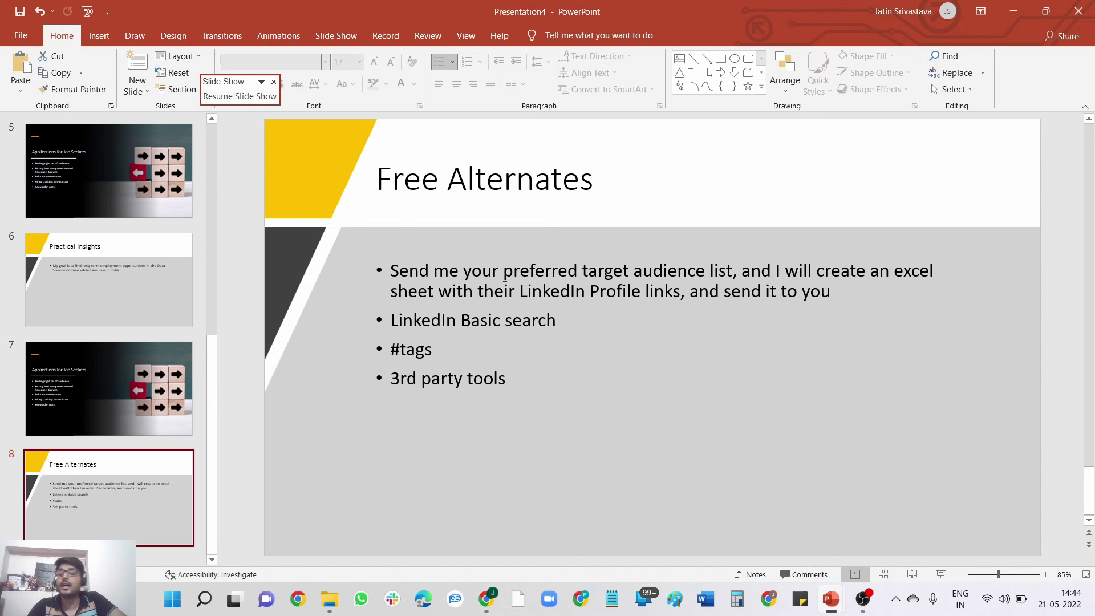
left_click_drag(463, 271, 697, 275)
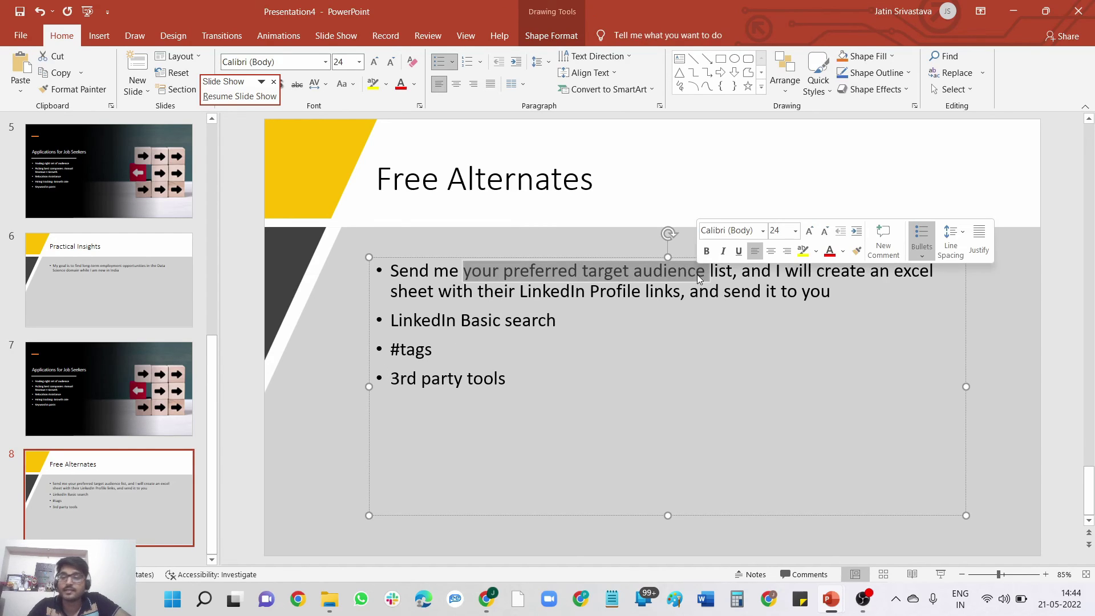
left_click(652, 277)
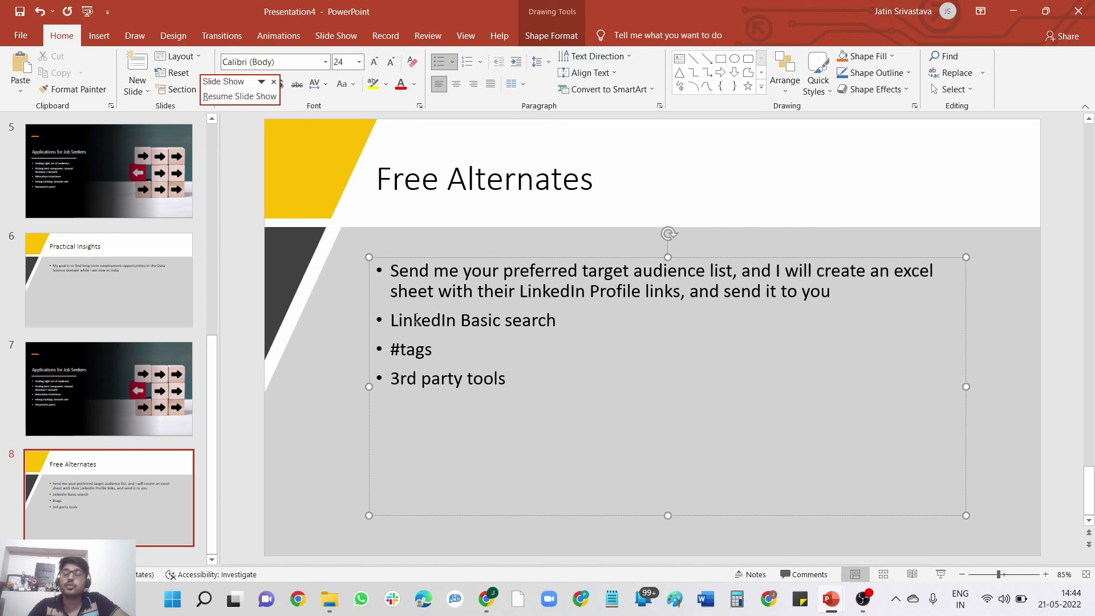